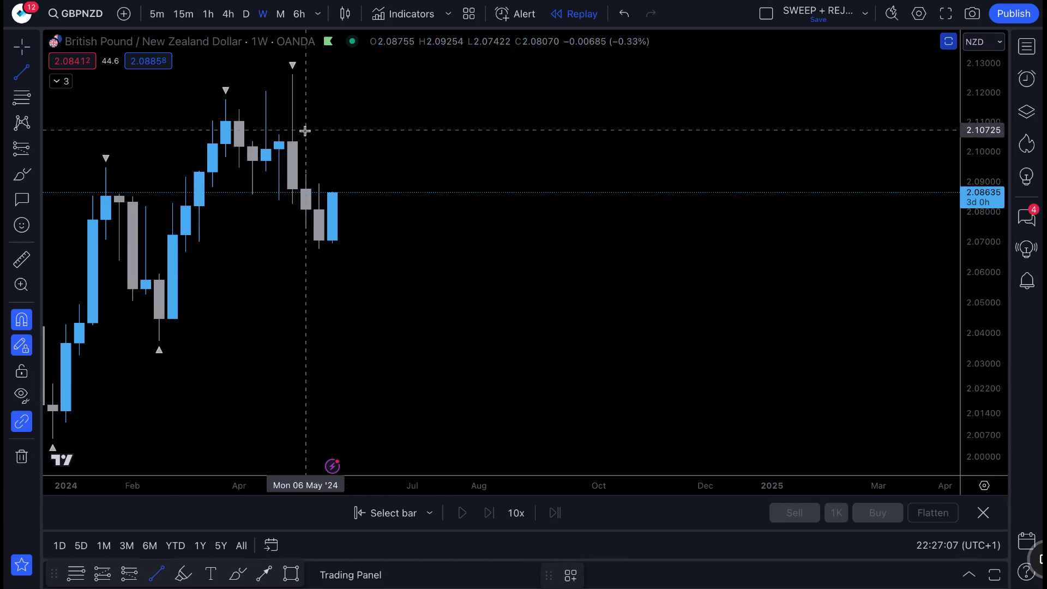
- Open the GBPNZD symbol search and dismiss it without changing the symbol
click(89, 22)
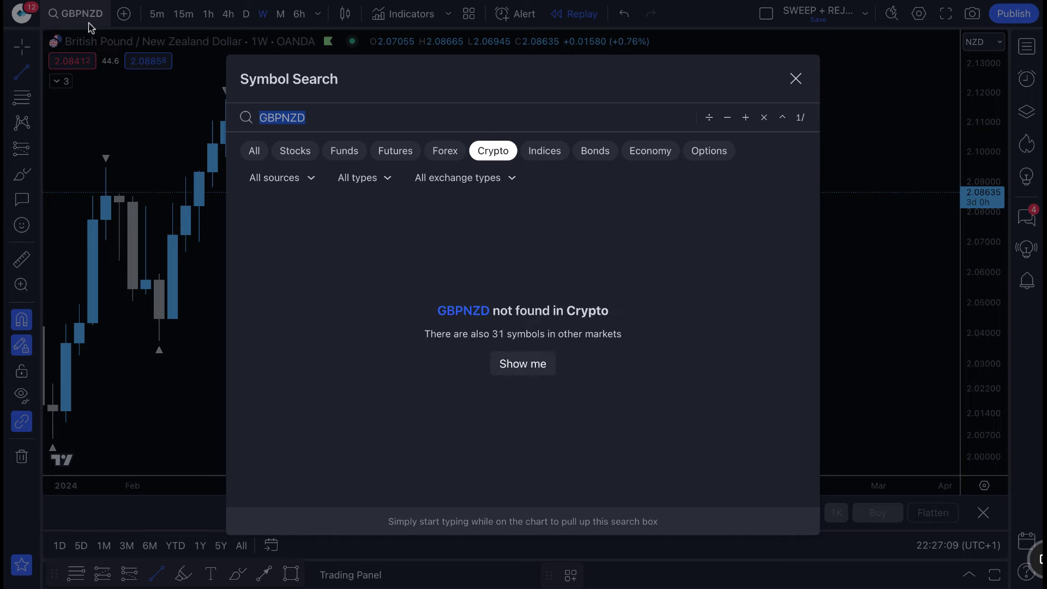
click(181, 115)
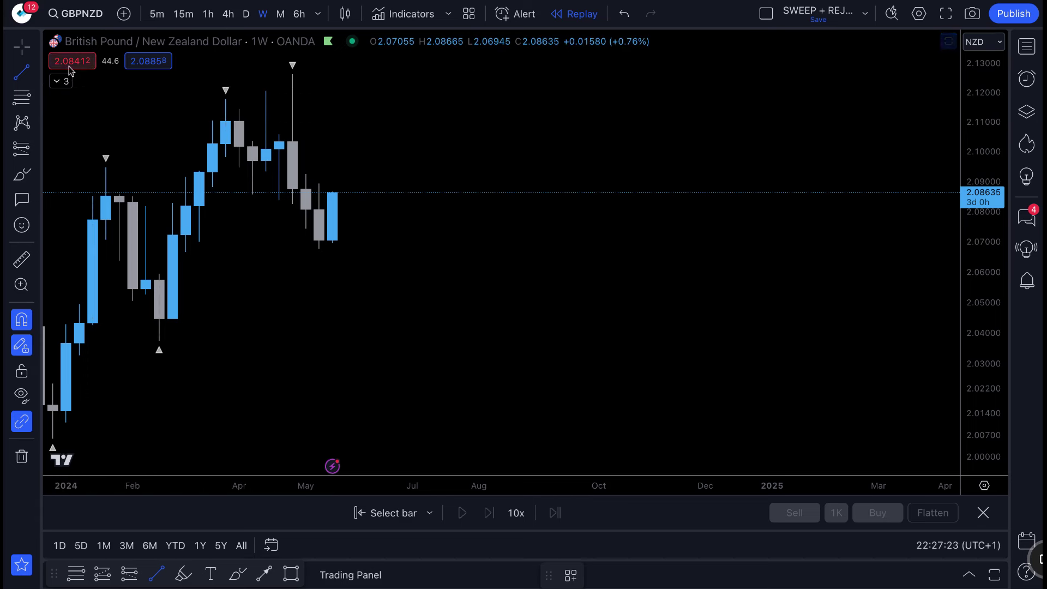
- Start the weekly replay from a late-March 2024 bar and advance it one candle
click(360, 513)
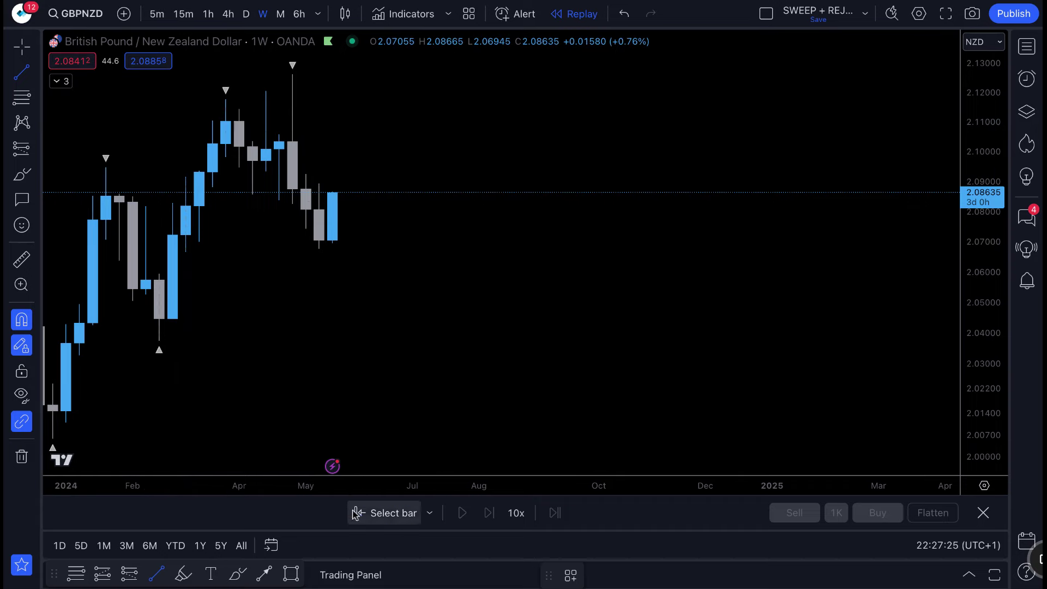
click(253, 246)
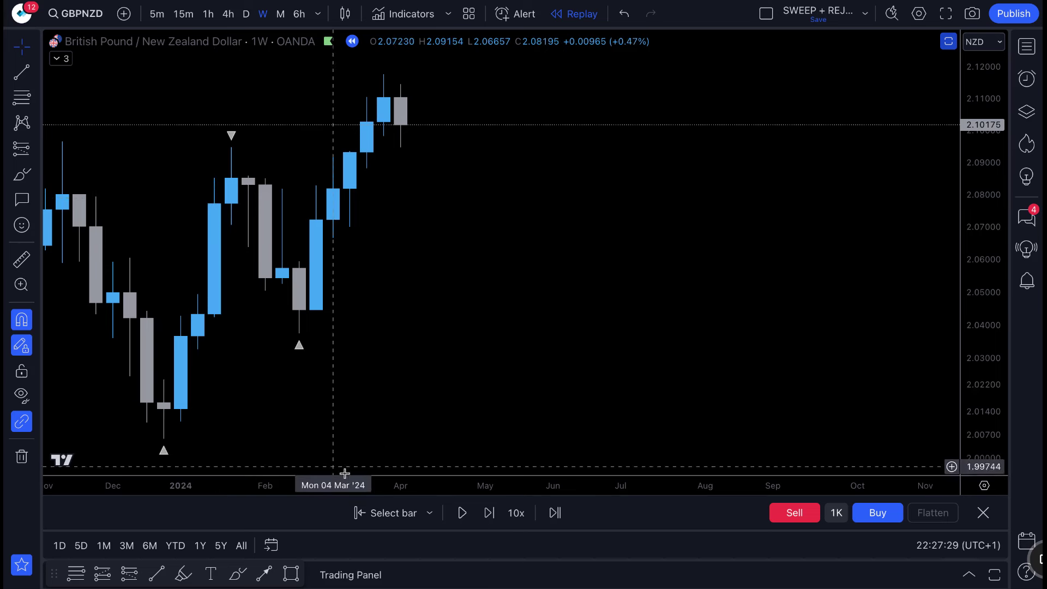
click(495, 518)
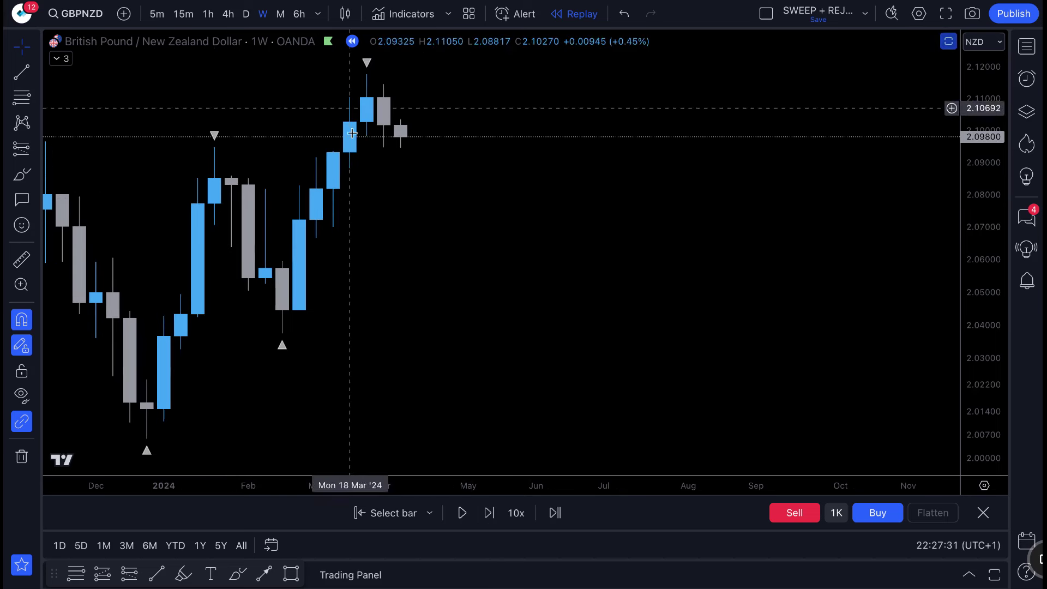
click(404, 14)
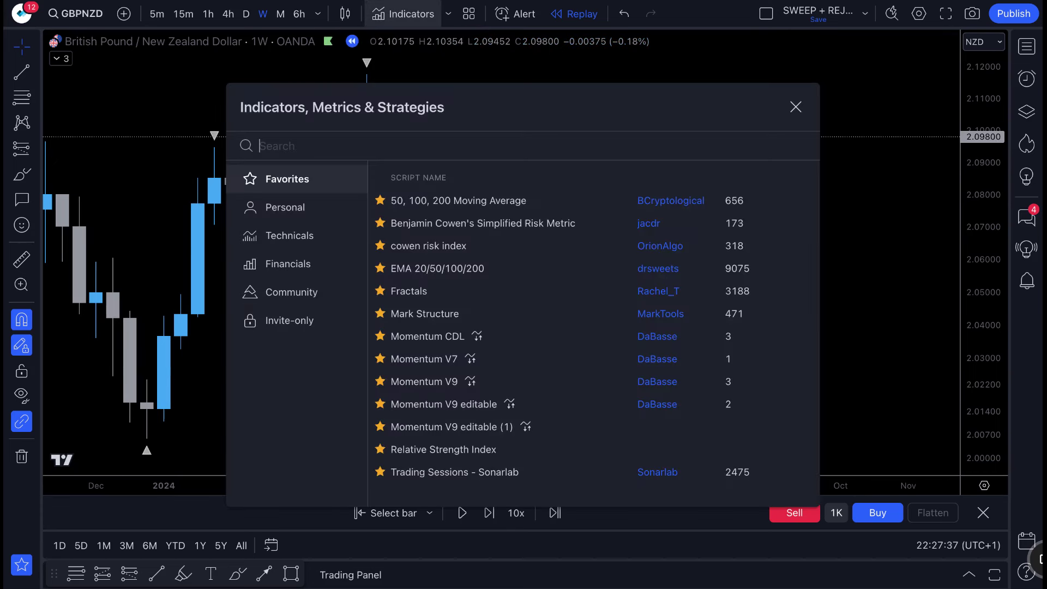
text(fractals)
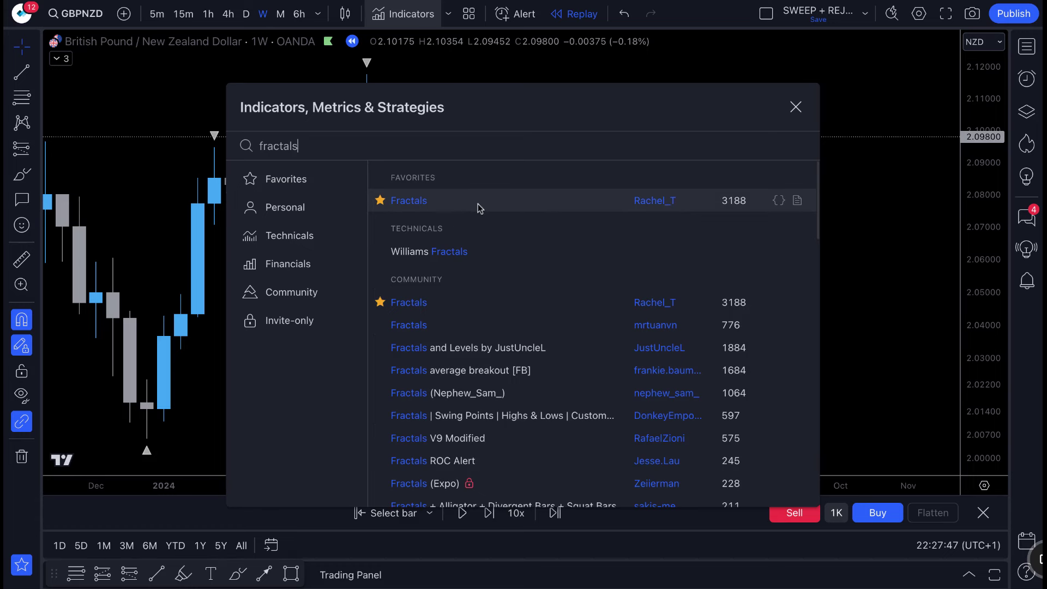
click(796, 107)
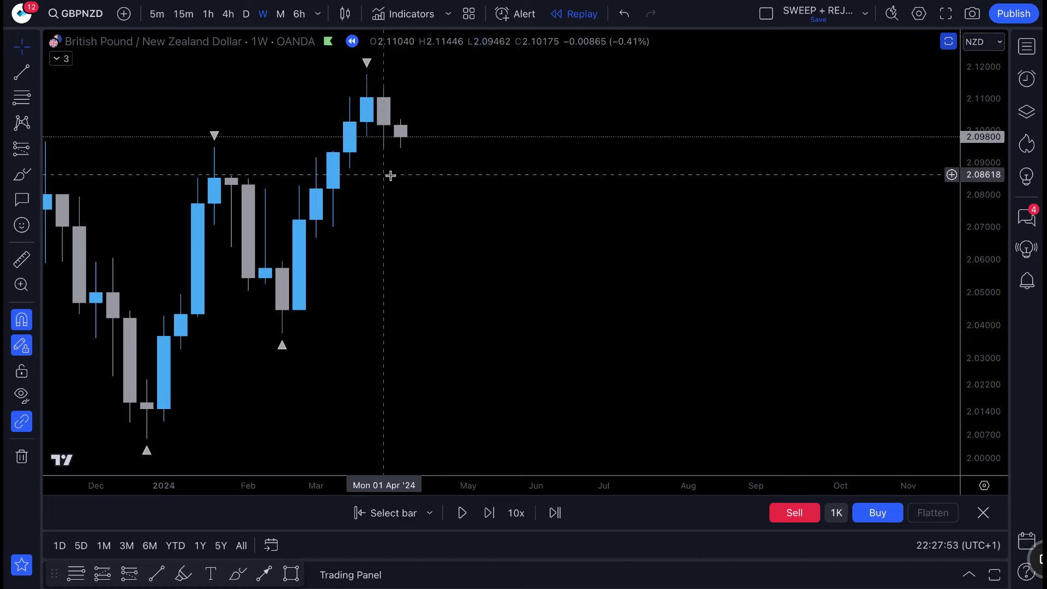
- Draw a level line at the late-March high 2.11759, extended right to late June
scroll(390, 175, right, 1)
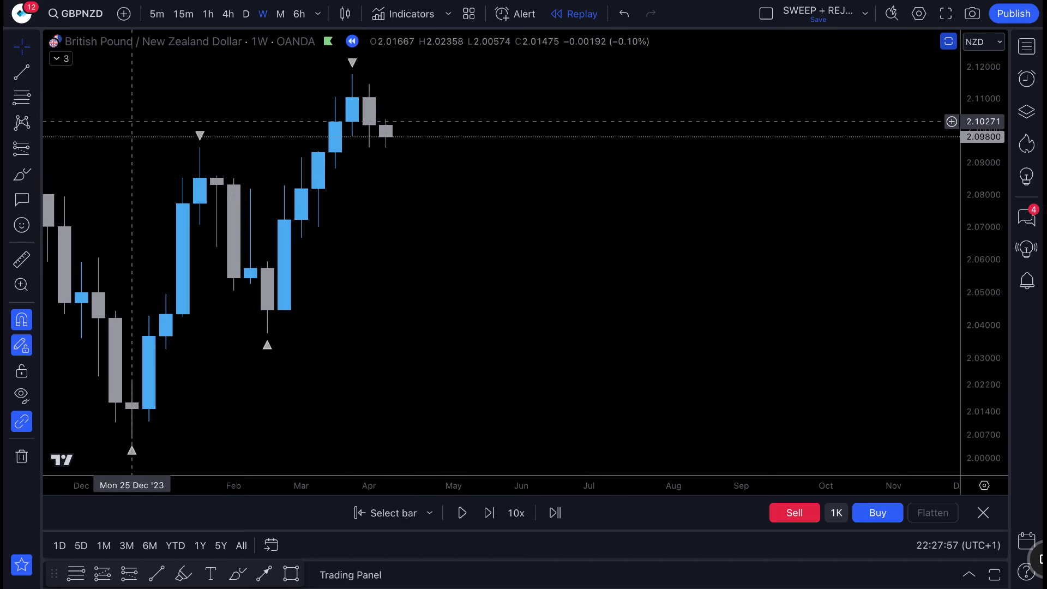
click(22, 71)
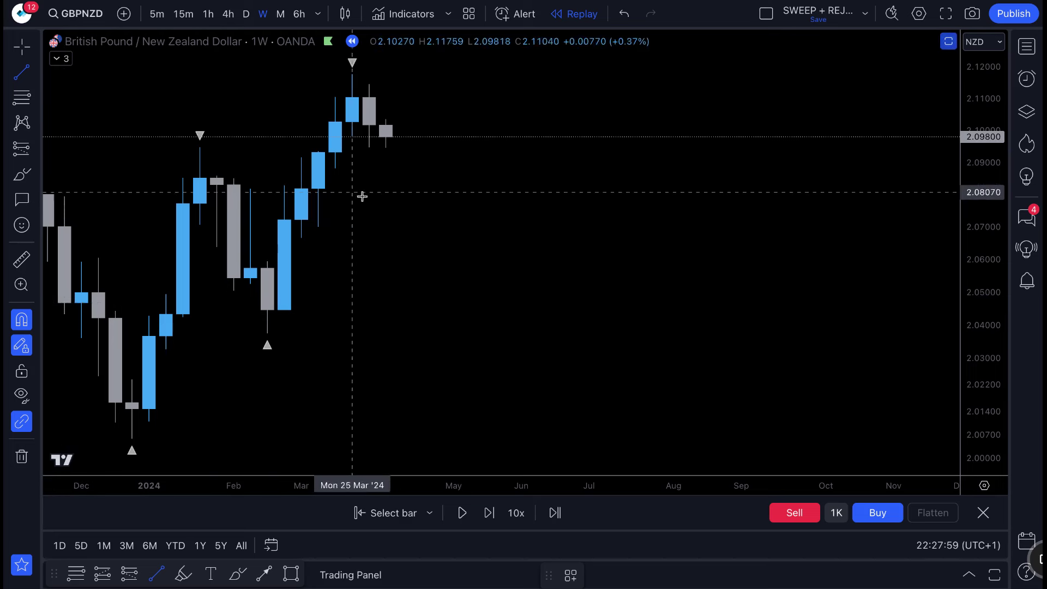
scroll(396, 232, right, 1)
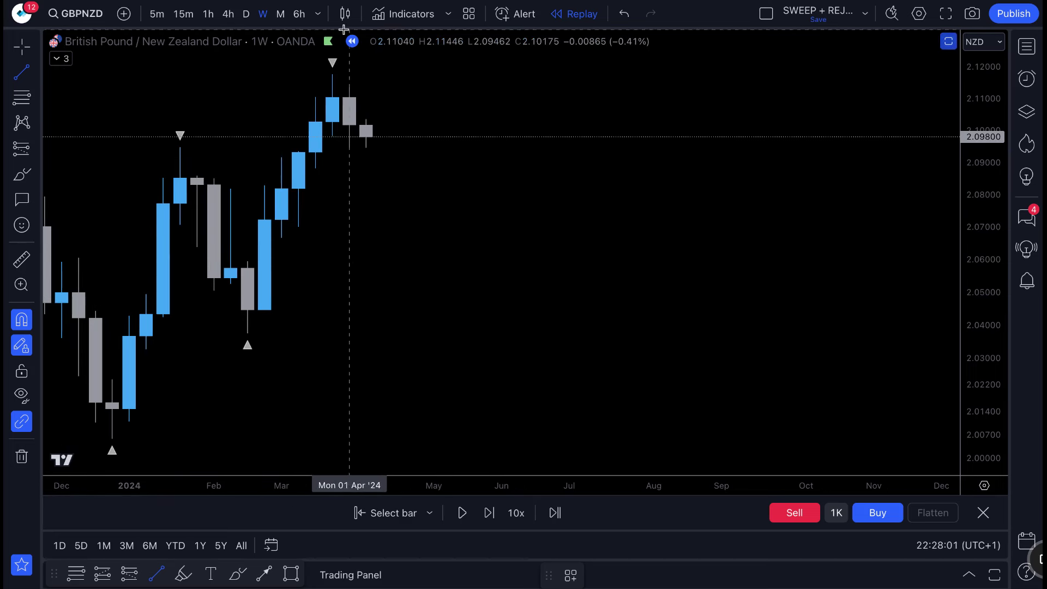
click(333, 73)
click(518, 75)
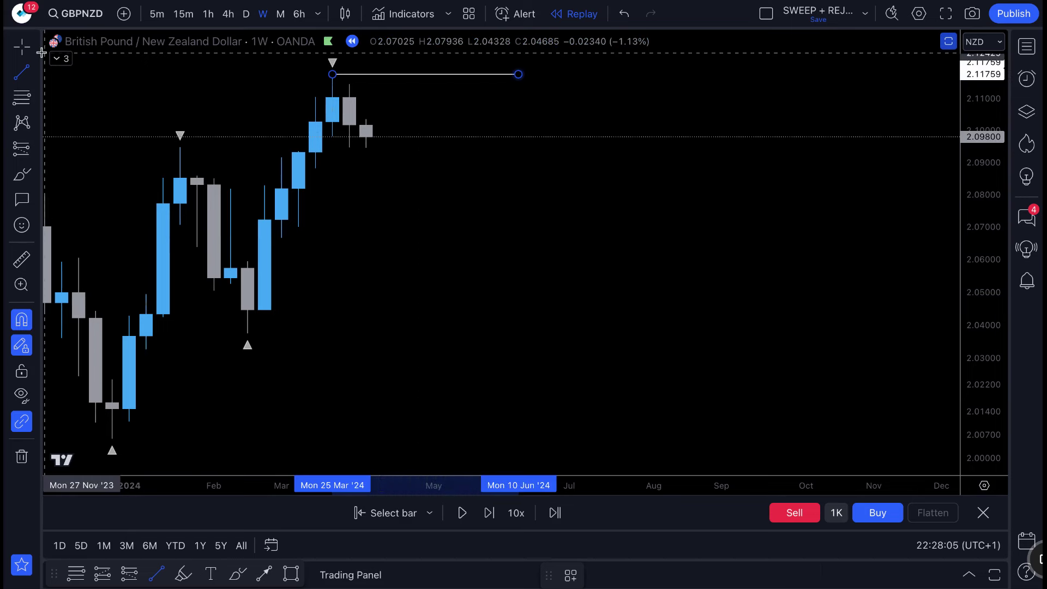
click(22, 47)
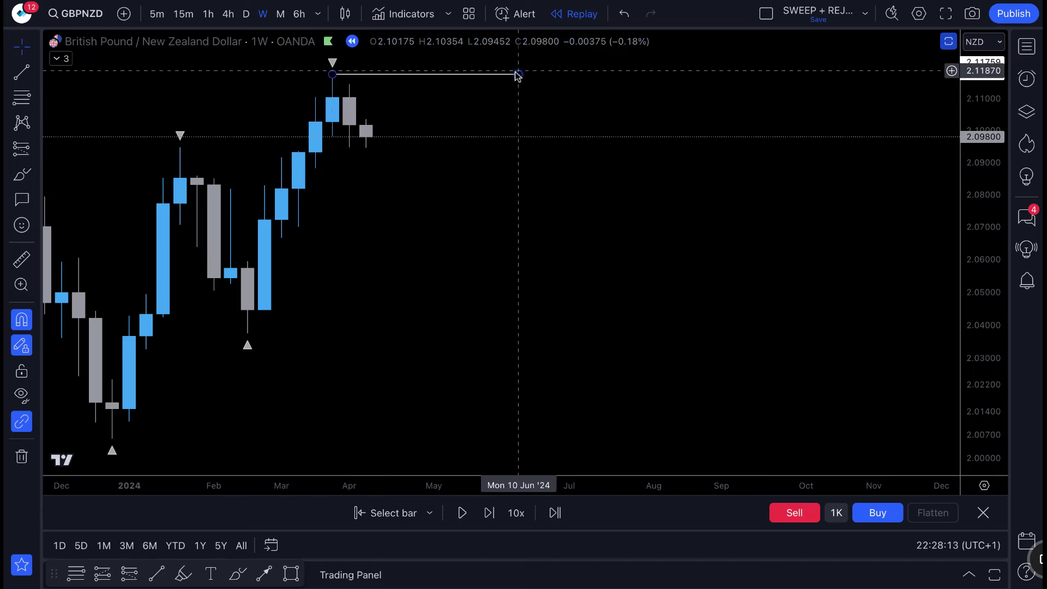
drag(518, 74, 553, 75)
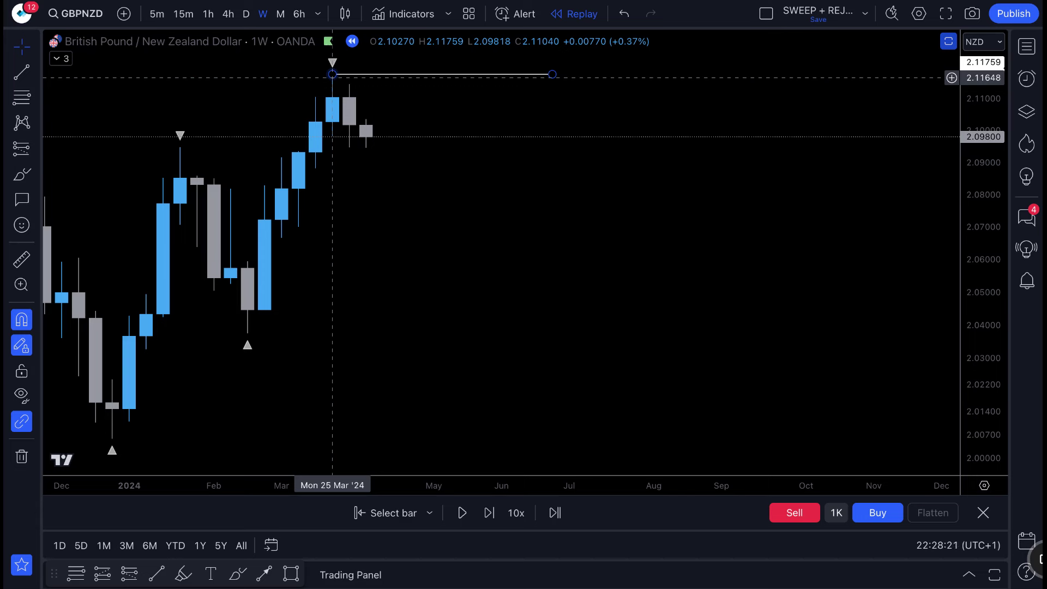
- Draw a level line at the February low 2.03748 out to late June
key(alt+t)
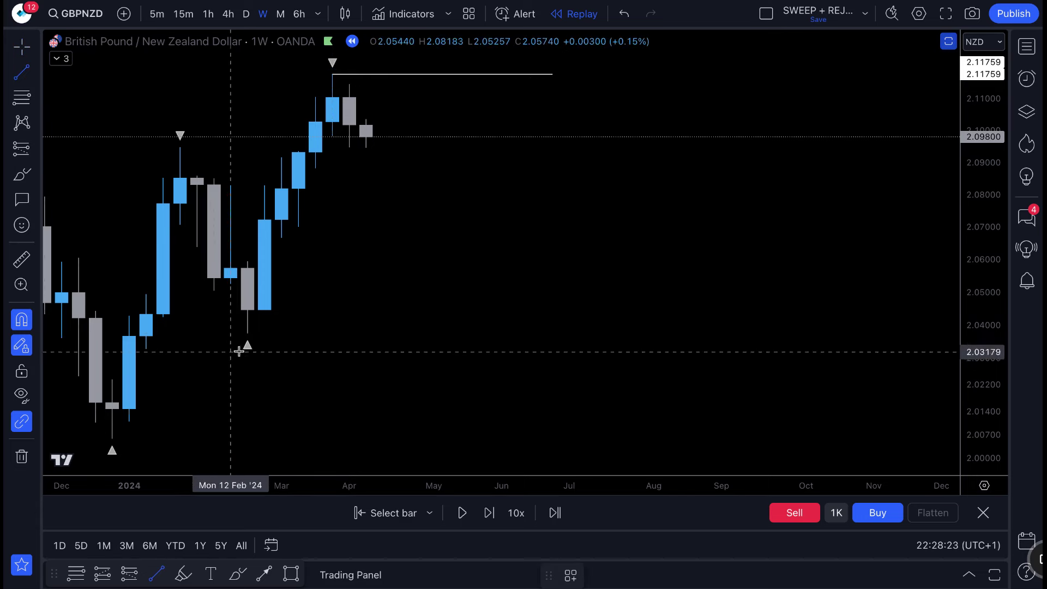
click(247, 336)
click(564, 327)
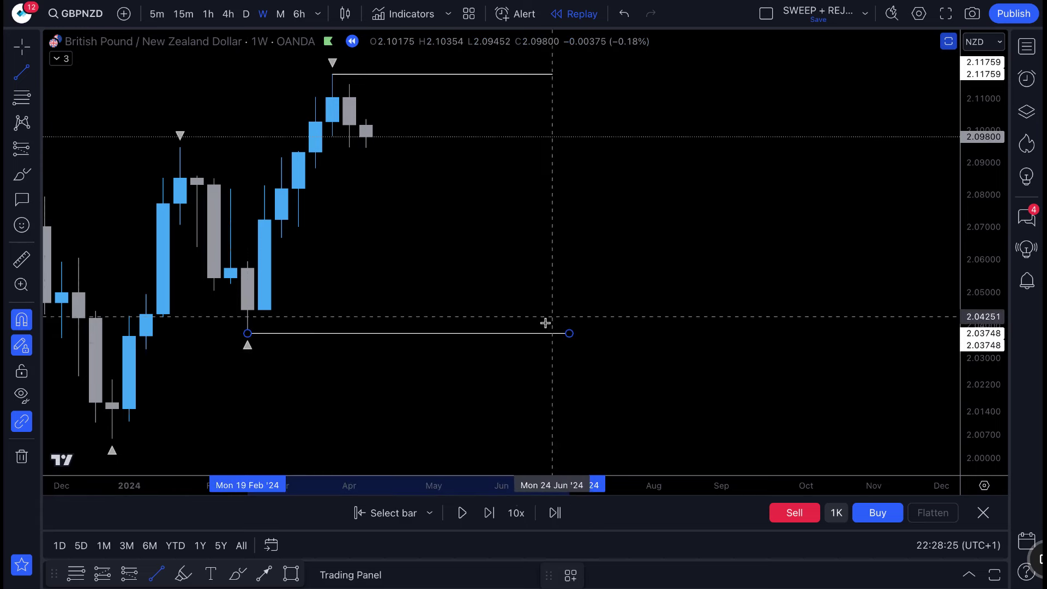
click(245, 338)
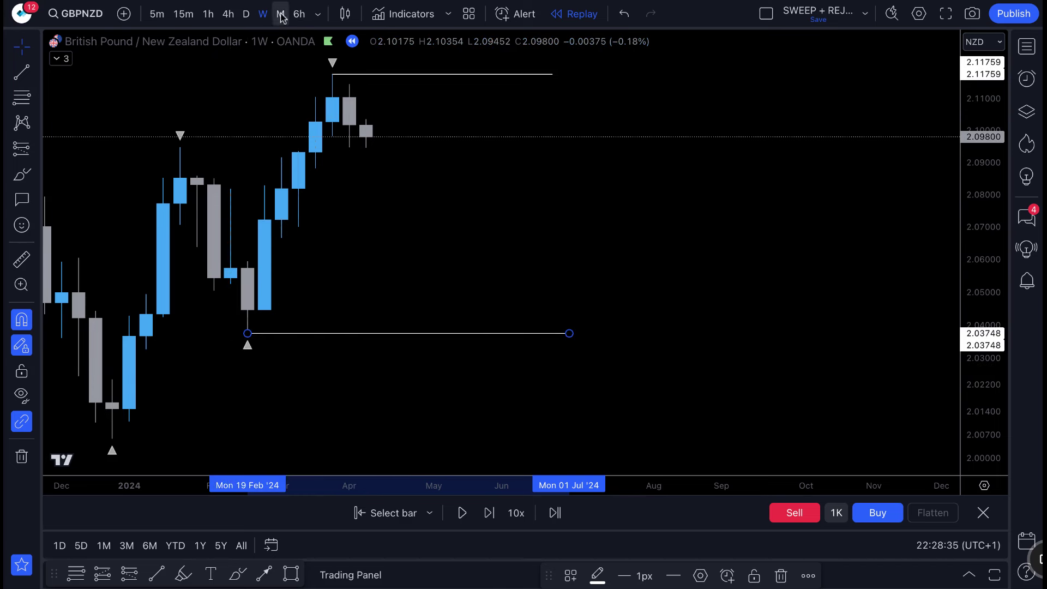
- Switch to daily candles and draw a blue zone from Mar 28 to 17 May below 2.11759
click(249, 15)
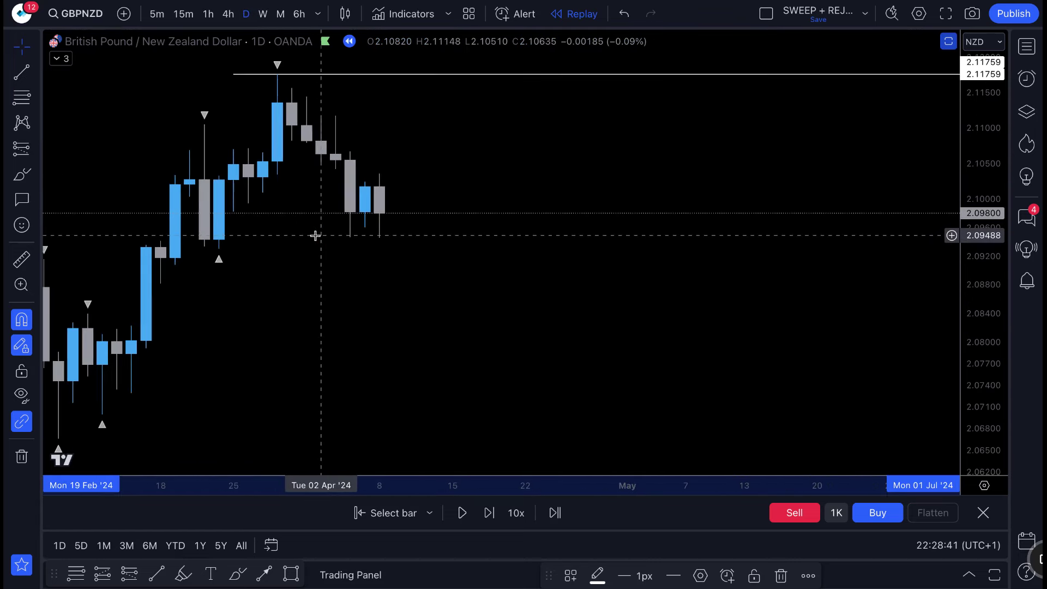
click(36, 200)
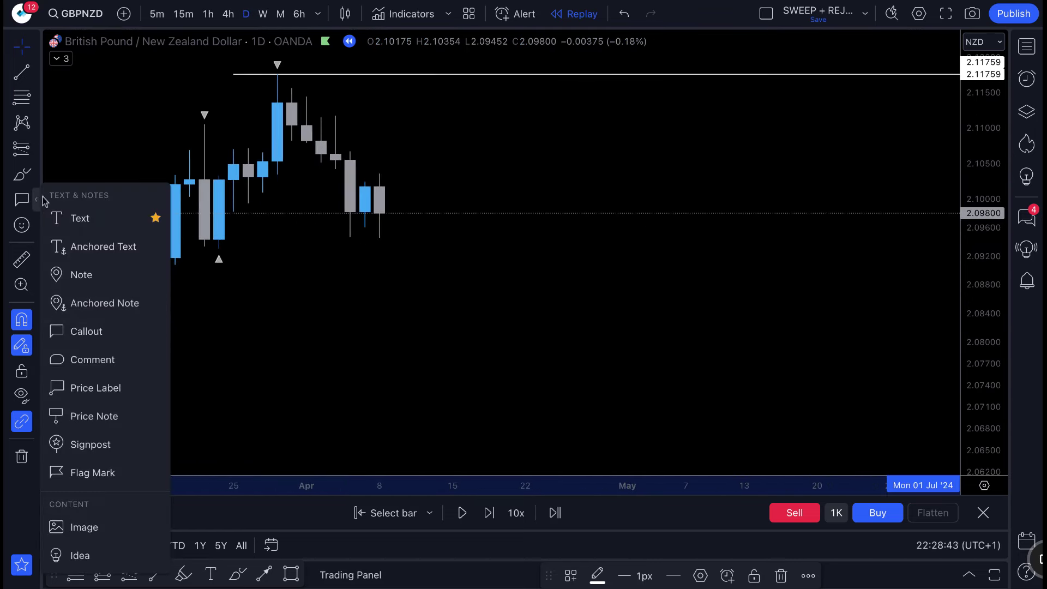
click(37, 174)
click(60, 317)
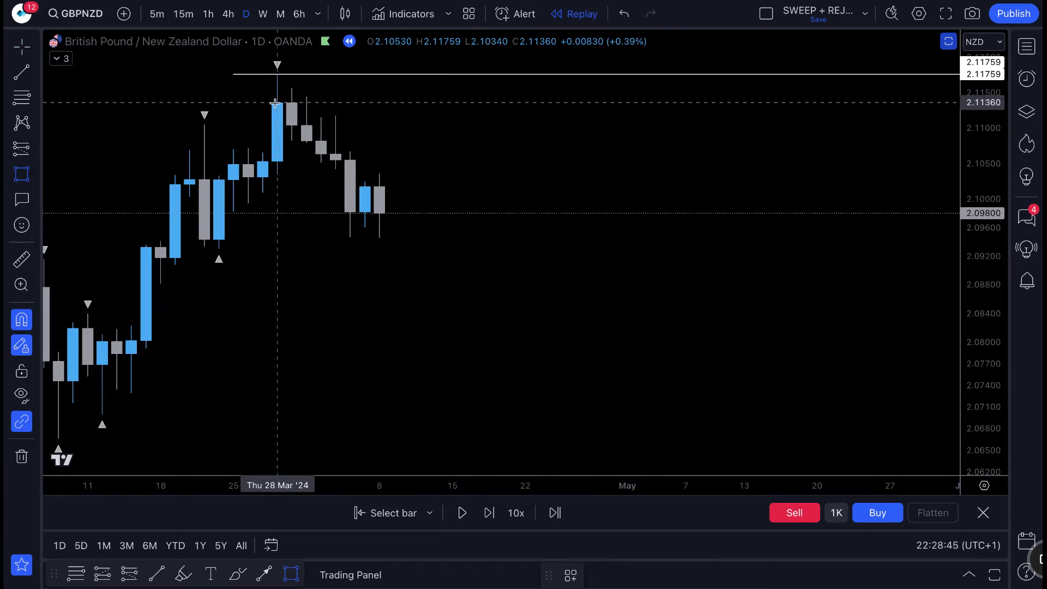
click(275, 103)
click(803, 74)
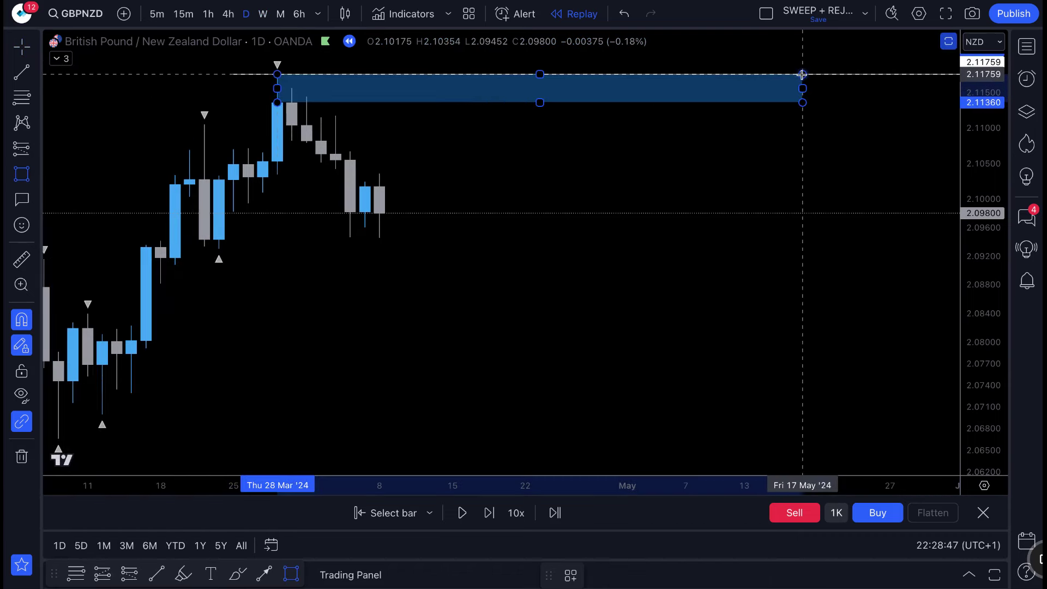
scroll(232, 334, down, 4)
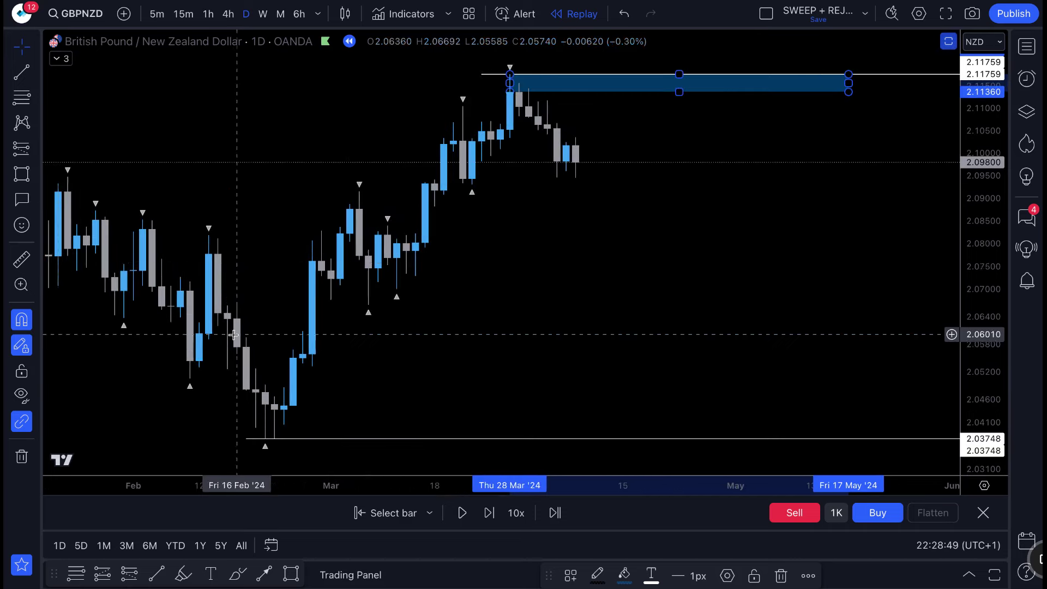
- Draw a lower rectangle zone from the Feb 21 low out to 30 May
click(21, 174)
scroll(227, 381, right, 5)
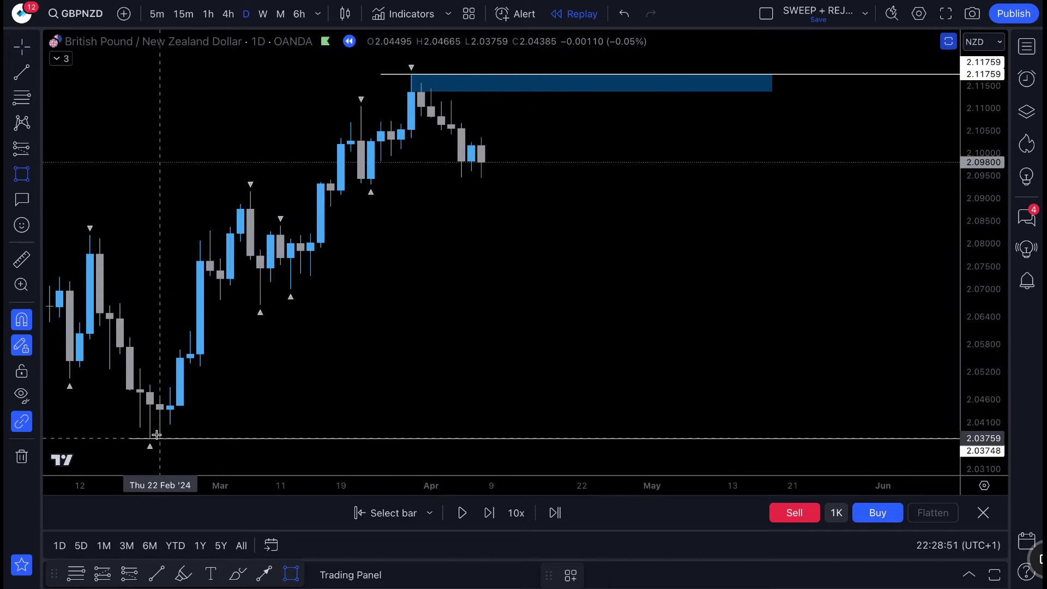
click(150, 437)
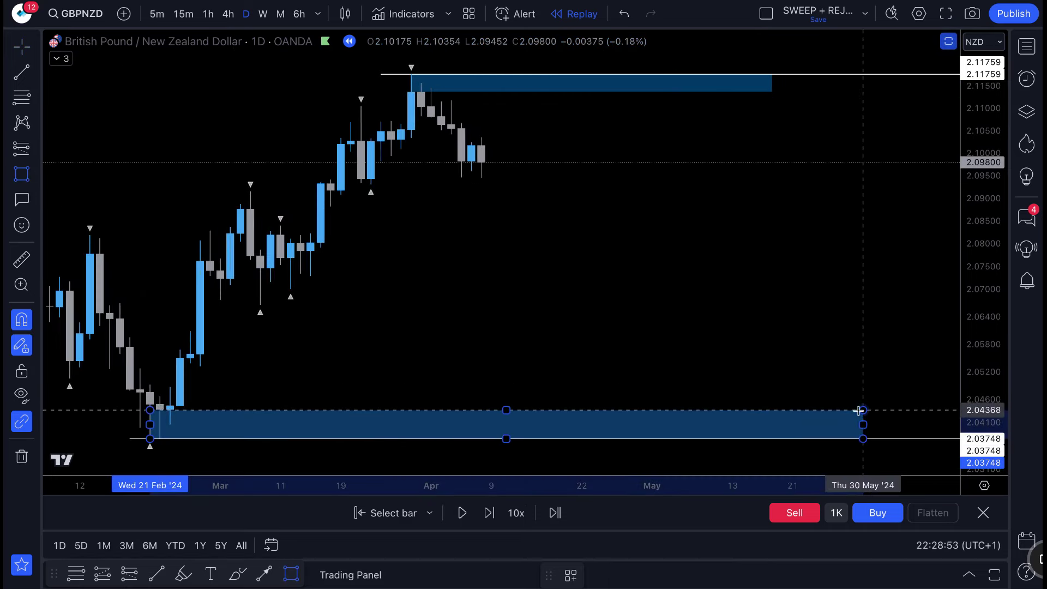
click(859, 410)
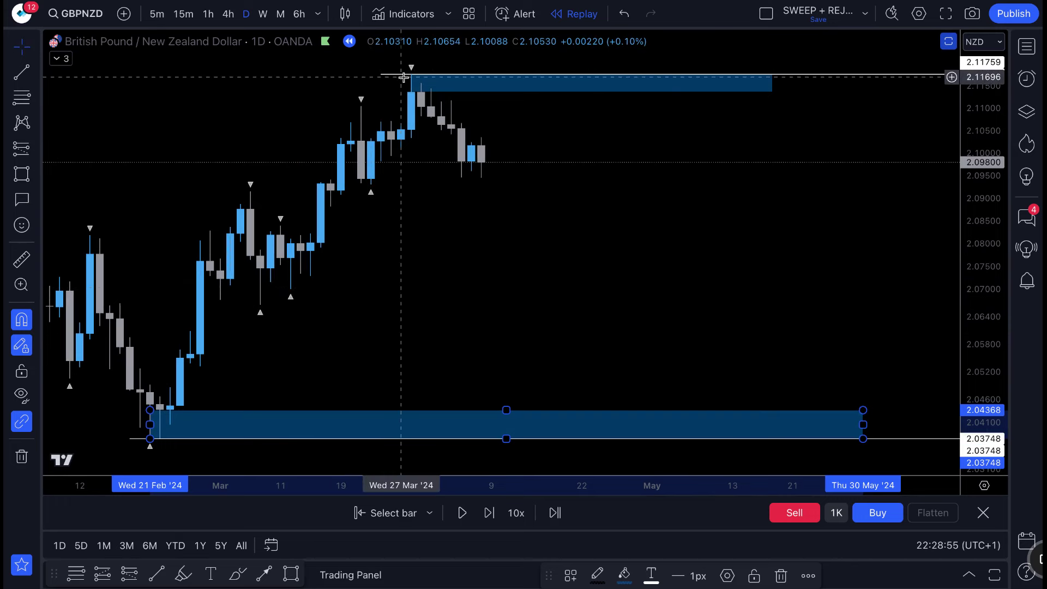
- Scroll the chart and select the freehand Brush tool
scroll(365, 301, right, 2)
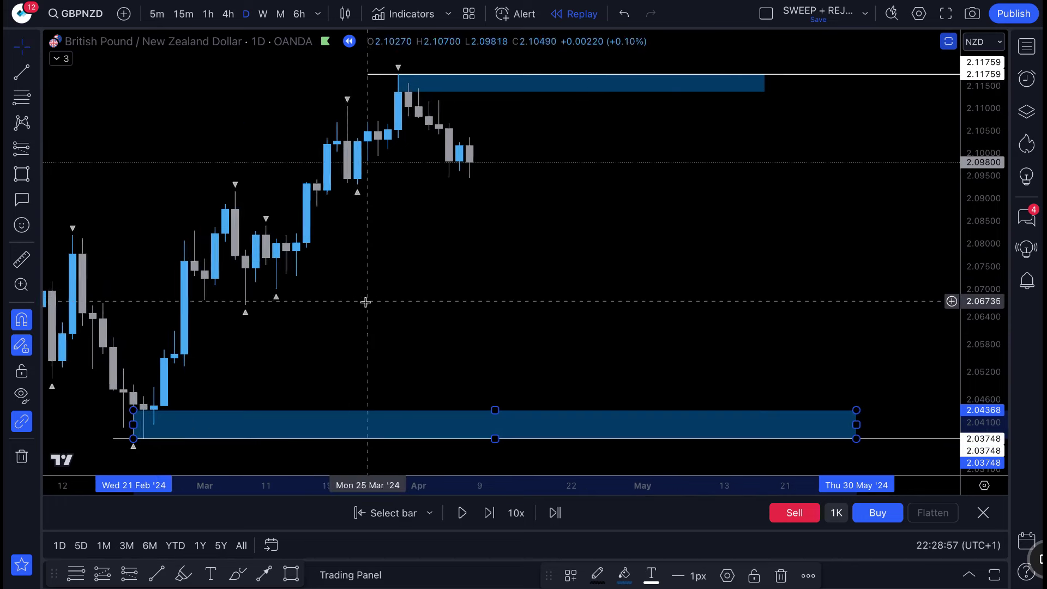
scroll(366, 302, right, 5)
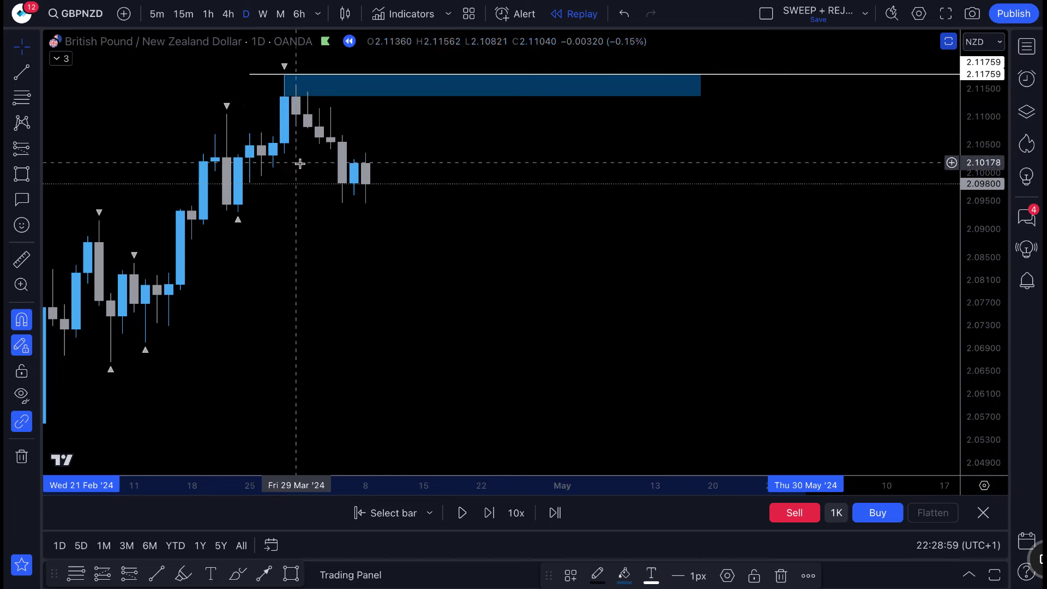
click(36, 174)
click(83, 94)
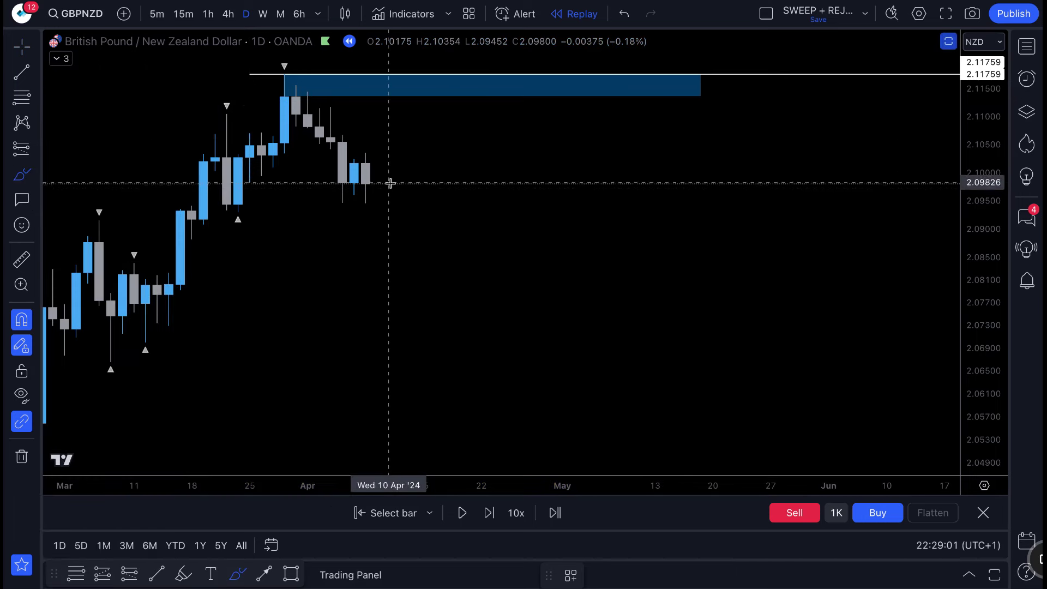
- Sketch and undo a projected path, then advance the daily replay four candles
mouse_move(389, 182)
mouse_down()
mouse_move(389, 112)
mouse_move(438, 61)
mouse_move(456, 116)
mouse_move(468, 82)
mouse_move(514, 206)
mouse_move(480, 187)
mouse_move(532, 167)
mouse_up()
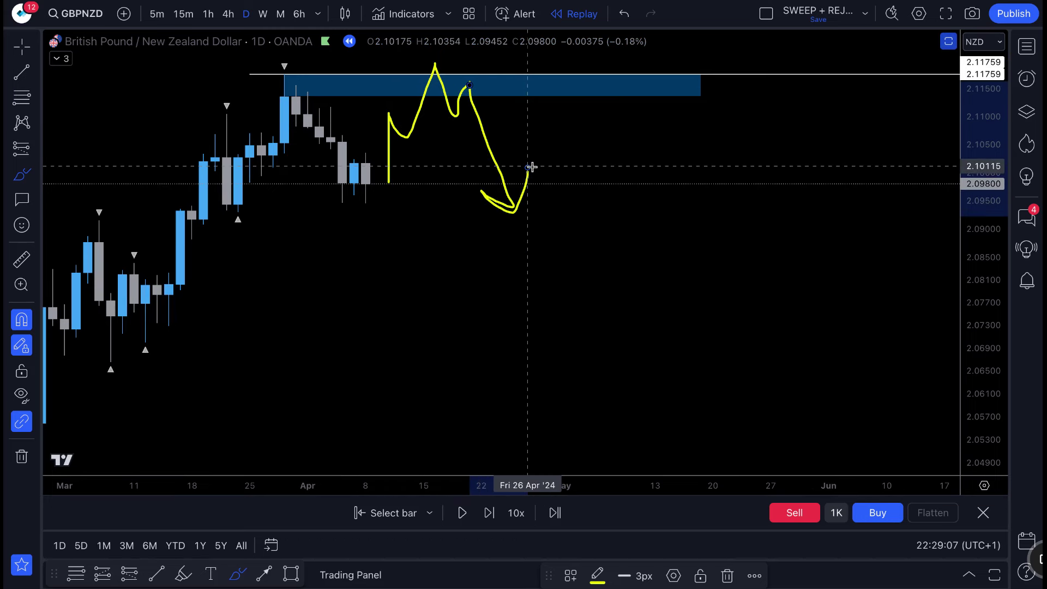
key(ctrl+z)
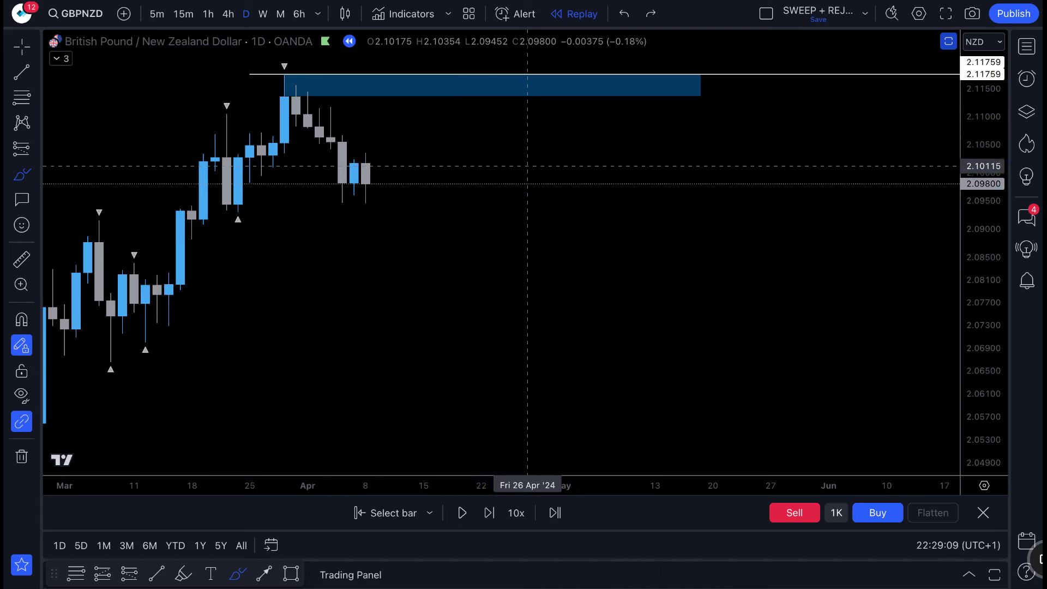
click(489, 513)
click(489, 513)
click(489, 513)
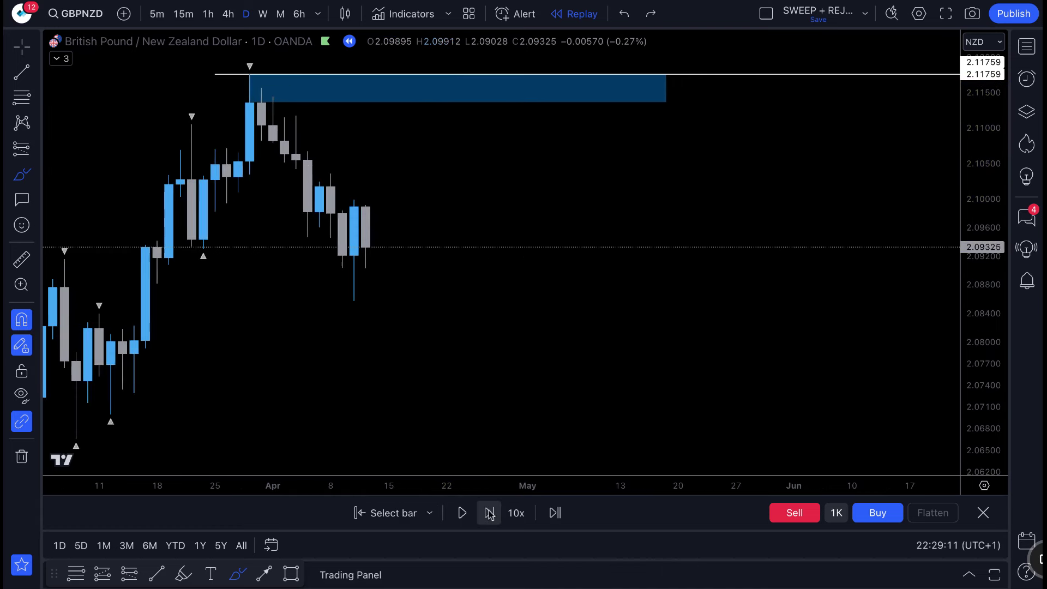
click(489, 513)
click(489, 513)
click(489, 513)
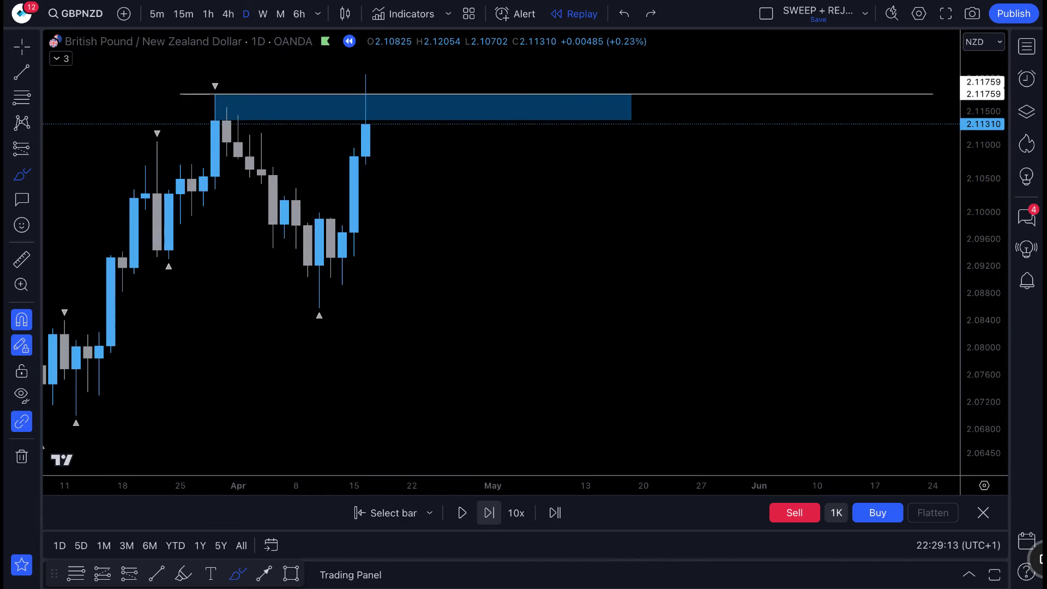
click(342, 94)
click(400, 94)
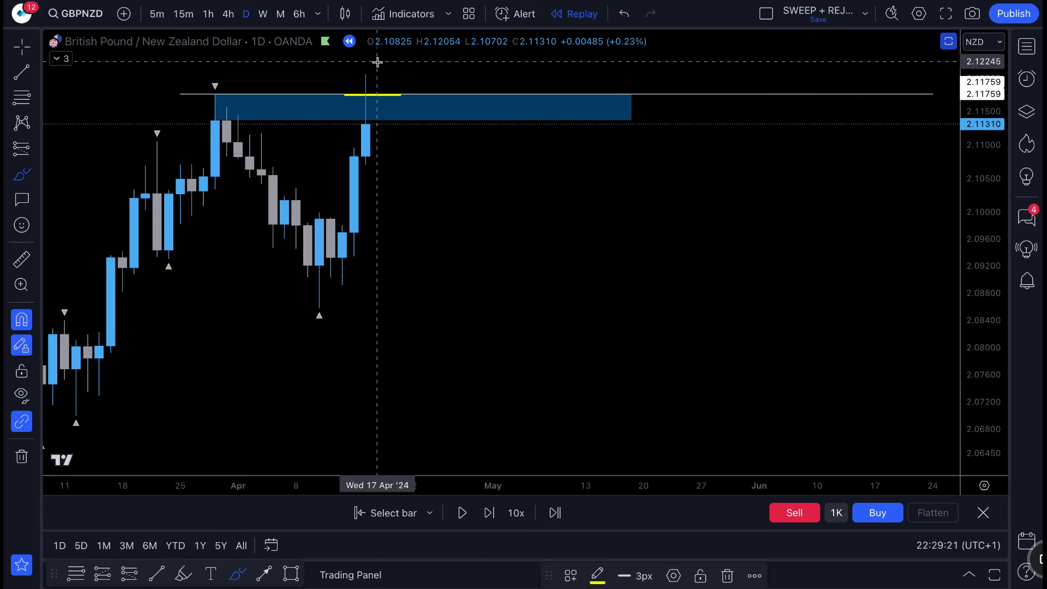
mouse_move(378, 63)
mouse_down()
mouse_move(358, 74)
mouse_move(353, 101)
mouse_move(397, 90)
mouse_move(375, 63)
mouse_up()
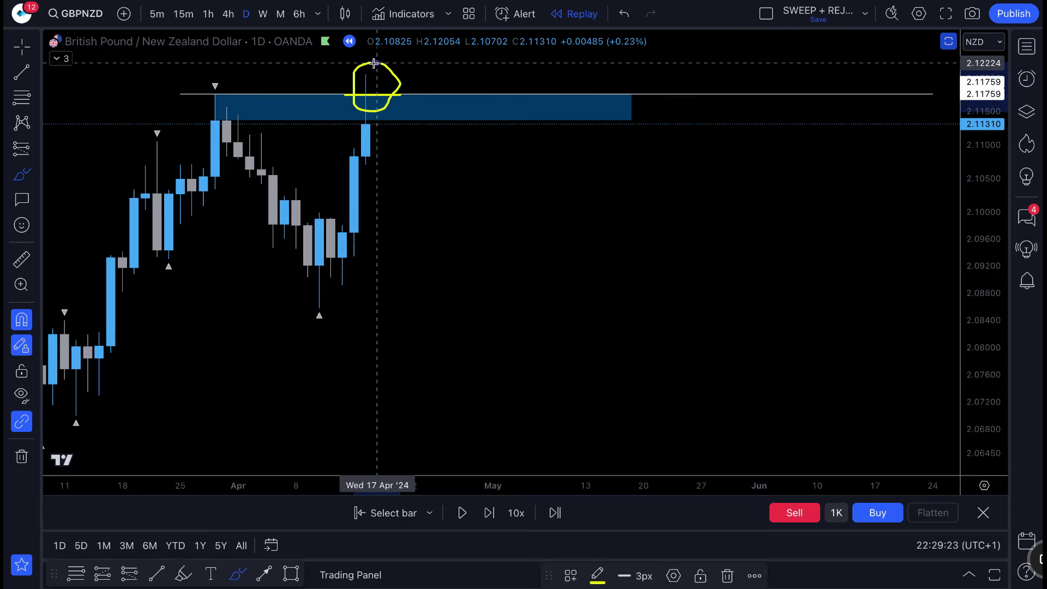
key(ctrl+z)
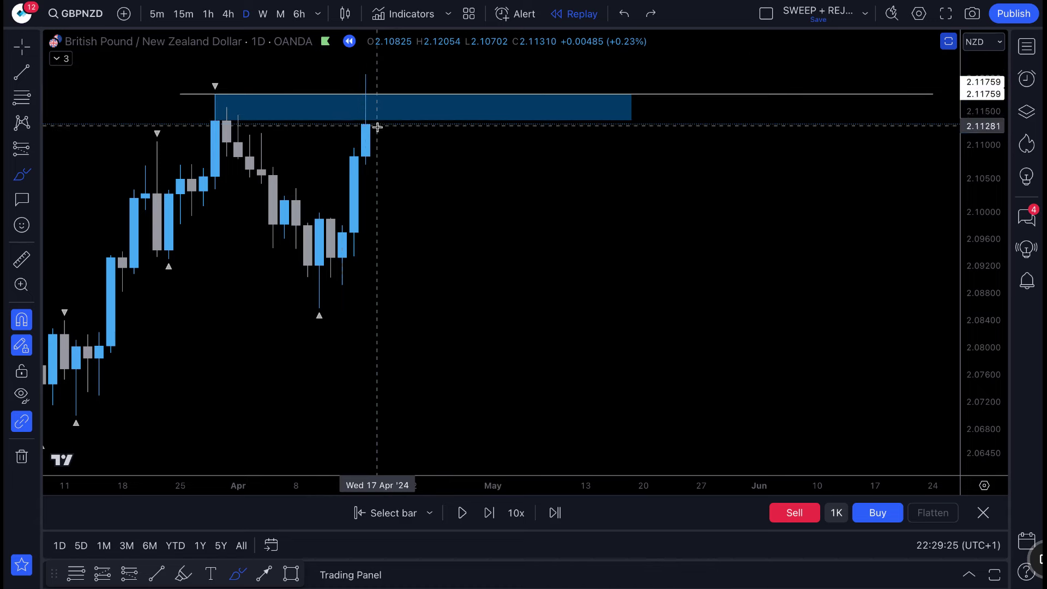
scroll(378, 133, up, 2)
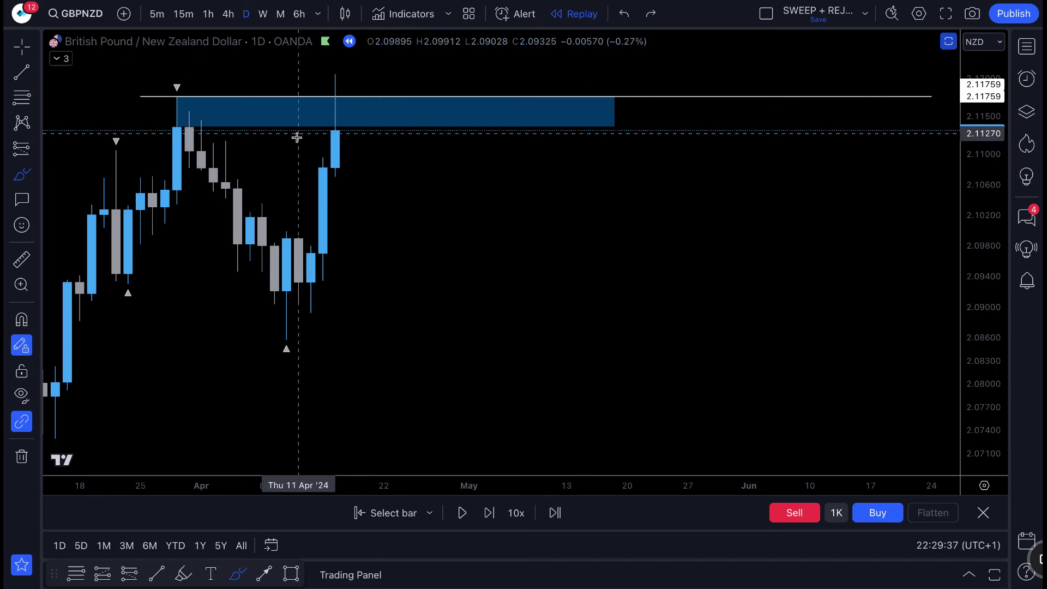
mouse_move(347, 137)
mouse_down()
mouse_move(351, 113)
mouse_move(382, 221)
mouse_move(366, 210)
mouse_move(396, 199)
mouse_up()
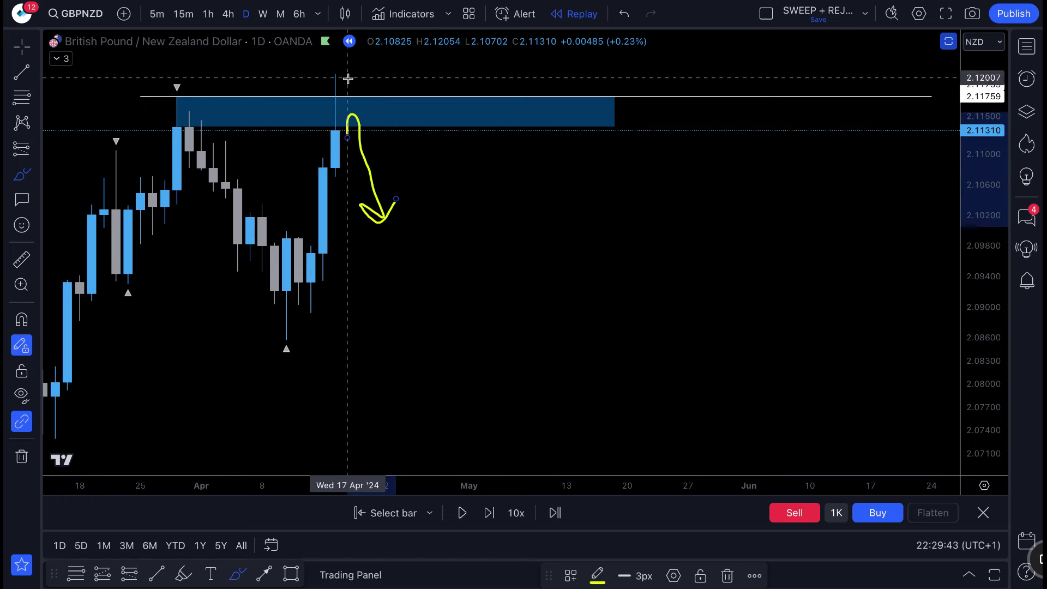
mouse_move(314, 88)
mouse_down()
mouse_move(326, 69)
mouse_move(358, 90)
mouse_up()
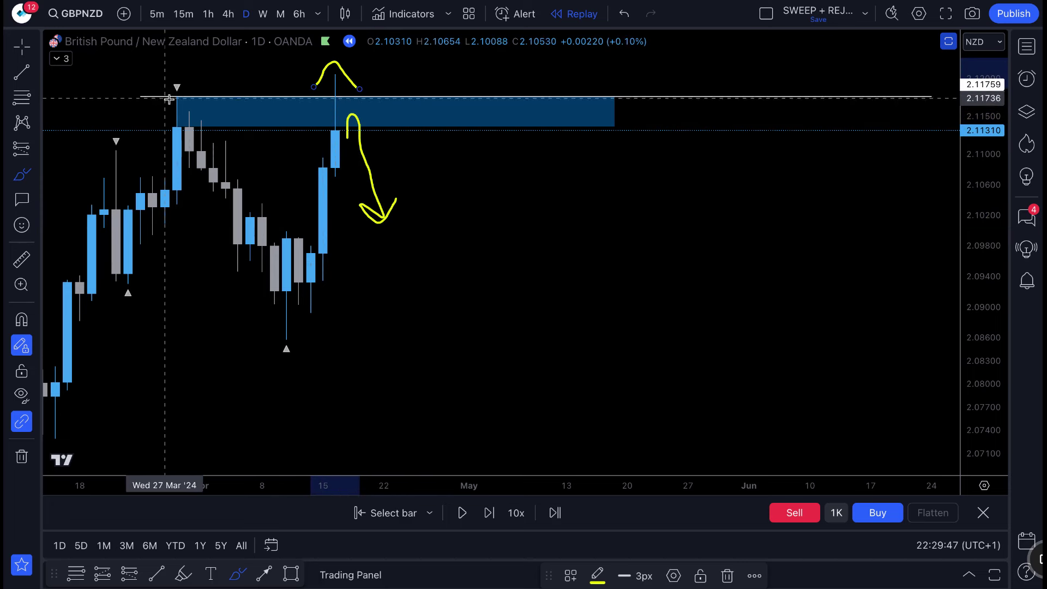
mouse_move(176, 93)
mouse_down()
mouse_move(222, 94)
mouse_move(170, 93)
mouse_up()
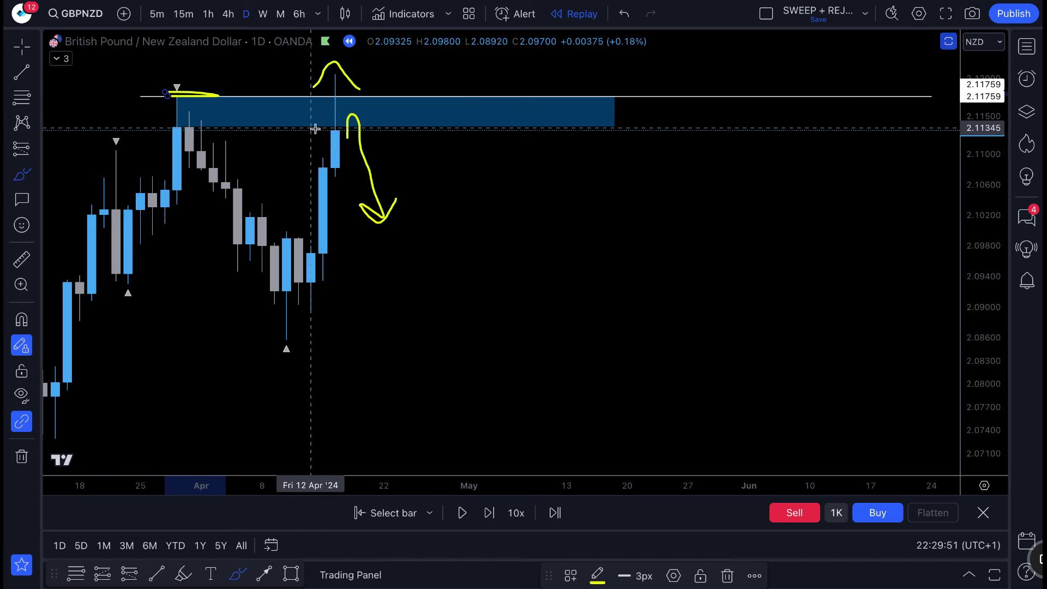
drag(312, 127, 353, 127)
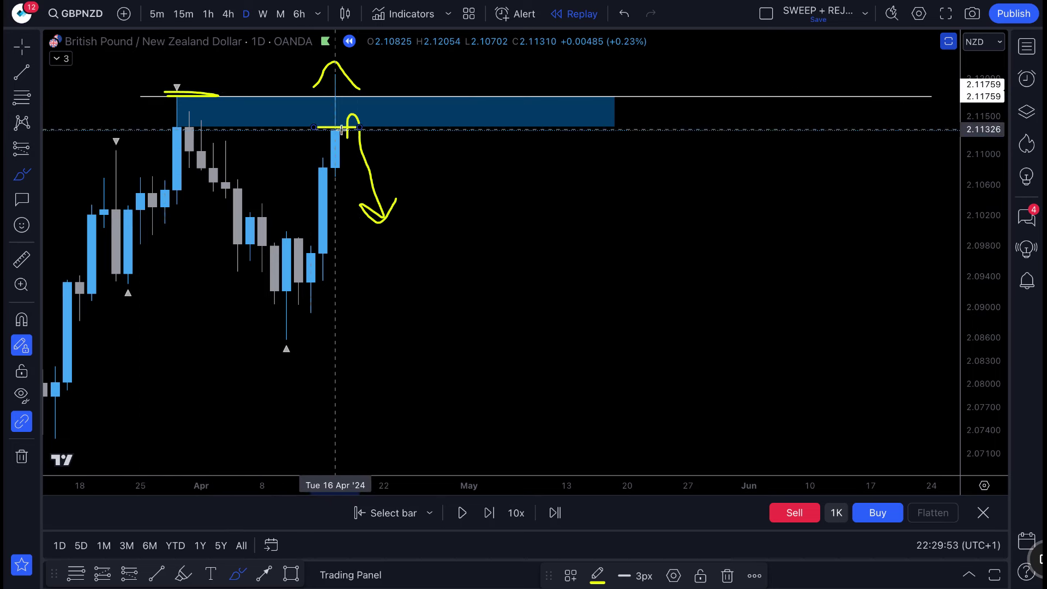
key(ctrl+z)
key(ctrl+z)
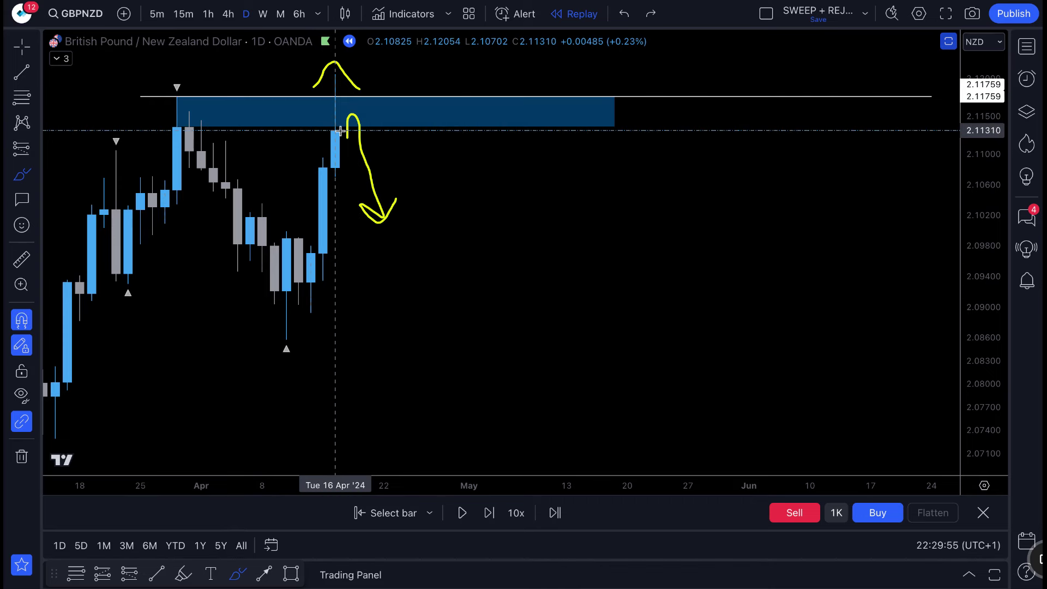
key(ctrl+z)
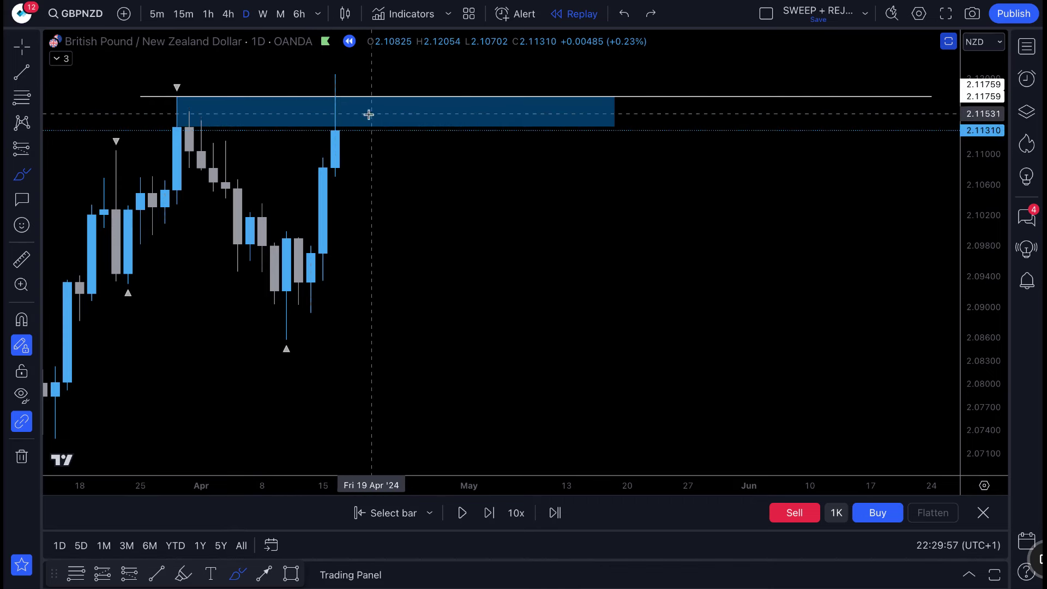
mouse_move(369, 113)
mouse_down()
mouse_move(347, 123)
mouse_move(370, 116)
mouse_move(398, 236)
mouse_move(385, 239)
mouse_up()
key(ctrl+z)
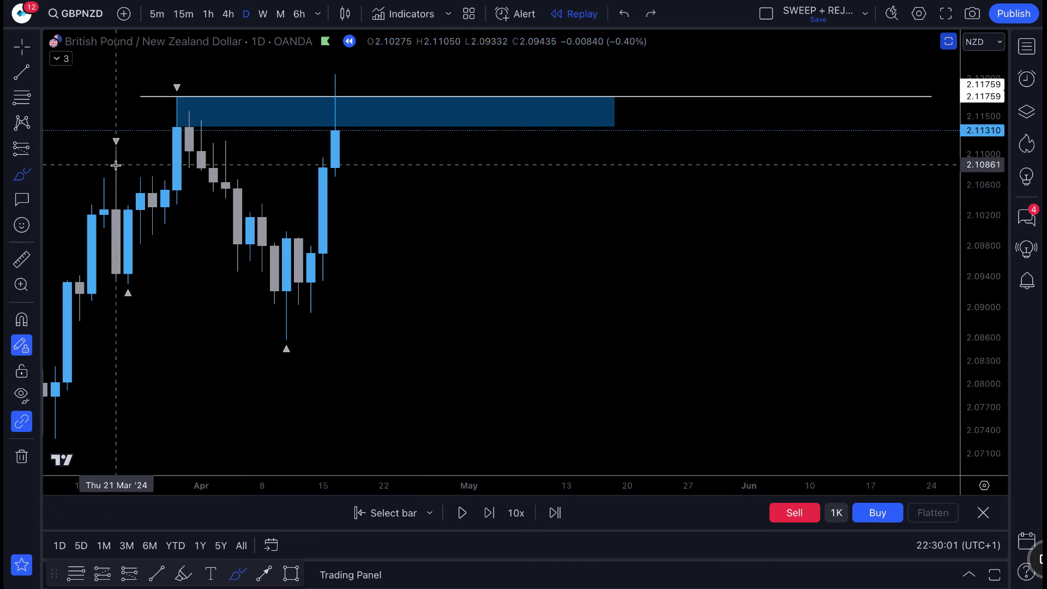
- Place a short position at 2.11310 with its stop just above the spike wick
click(43, 155)
click(103, 194)
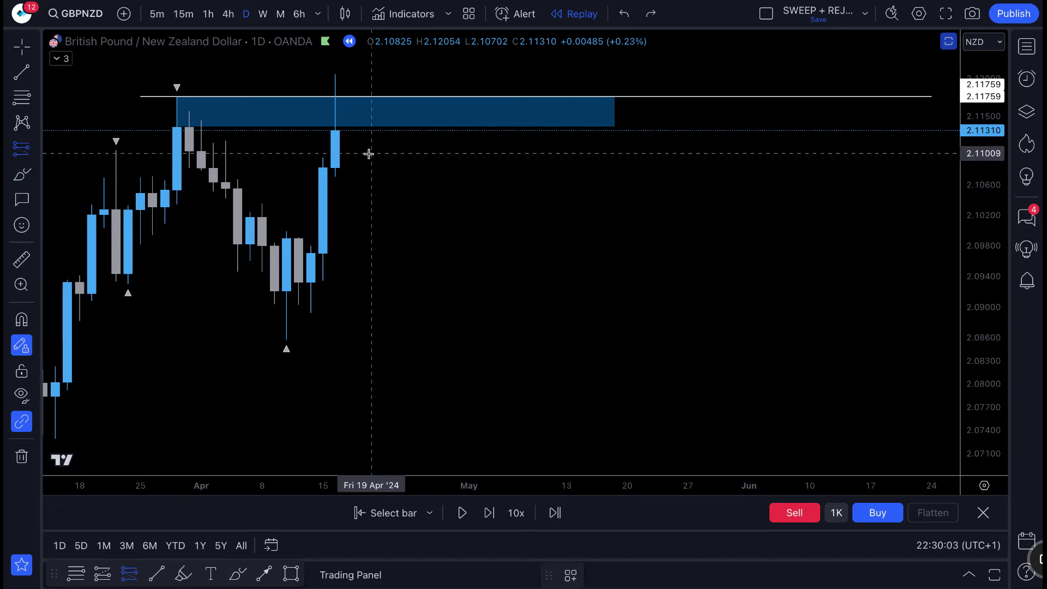
click(347, 126)
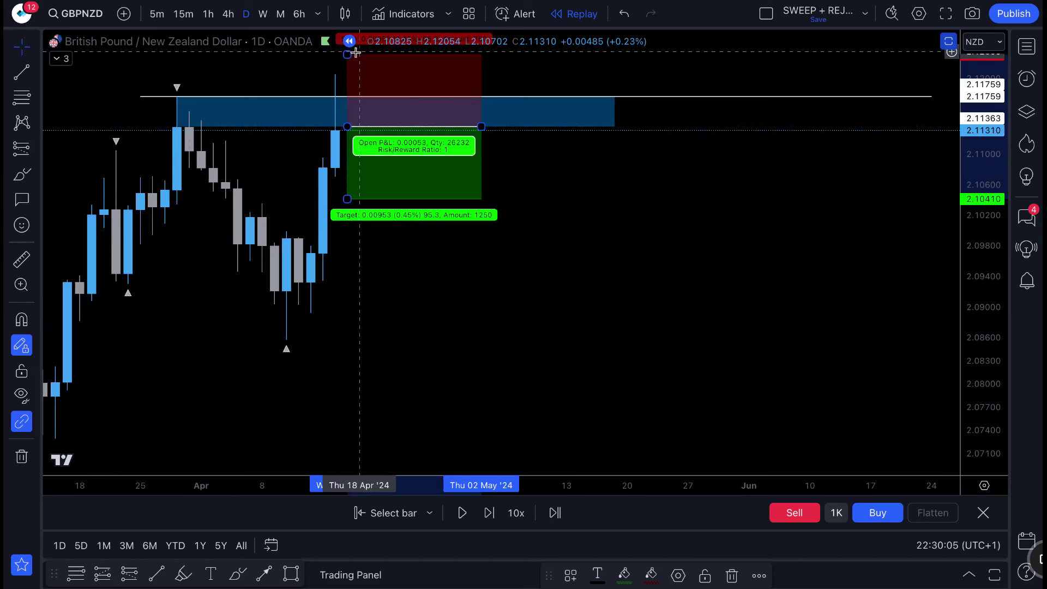
drag(350, 55, 321, 74)
- Sketch and undo a sweep mark, then extend the short's target down to 2.09961
click(22, 175)
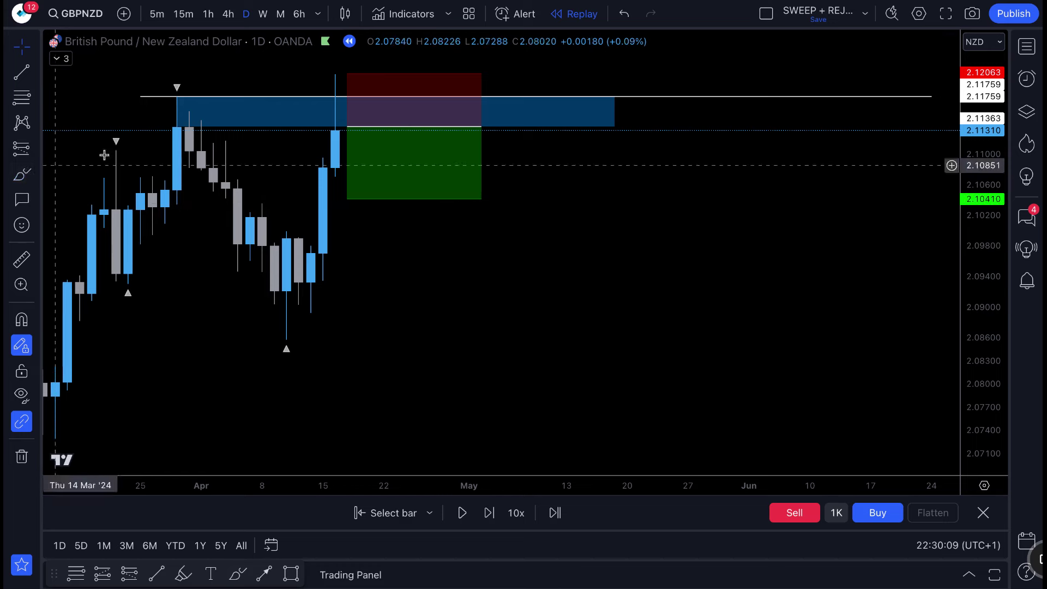
mouse_move(349, 129)
mouse_down()
mouse_move(347, 115)
mouse_move(394, 58)
mouse_move(370, 64)
mouse_up()
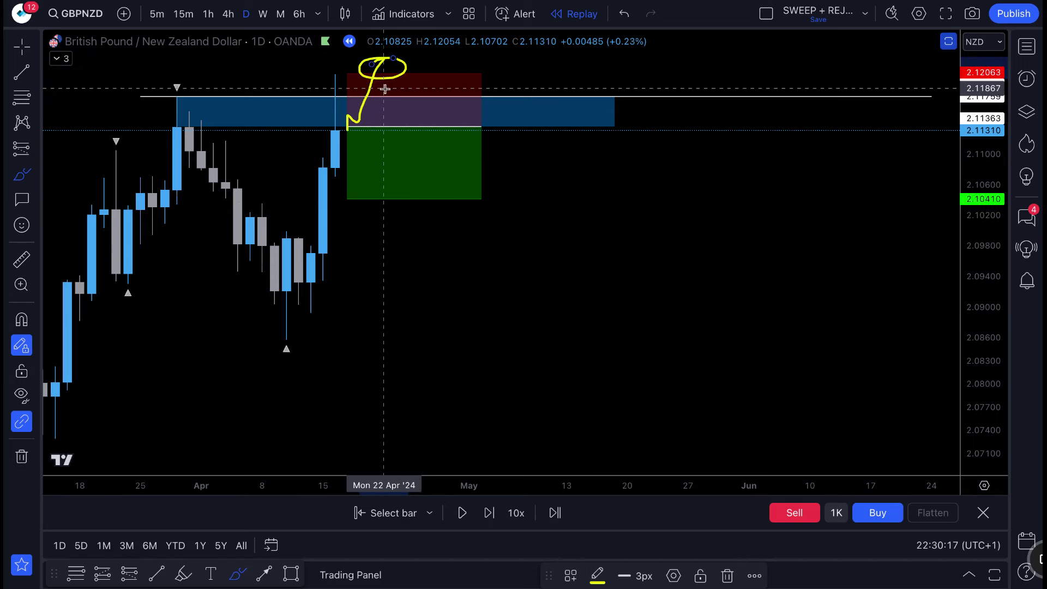
key(ctrl+z)
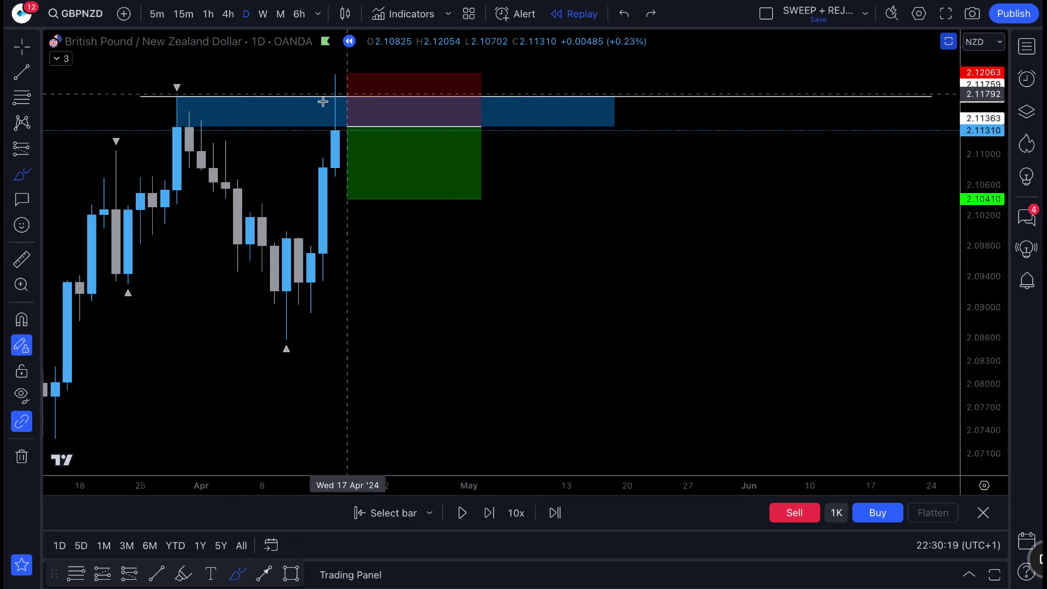
click(398, 191)
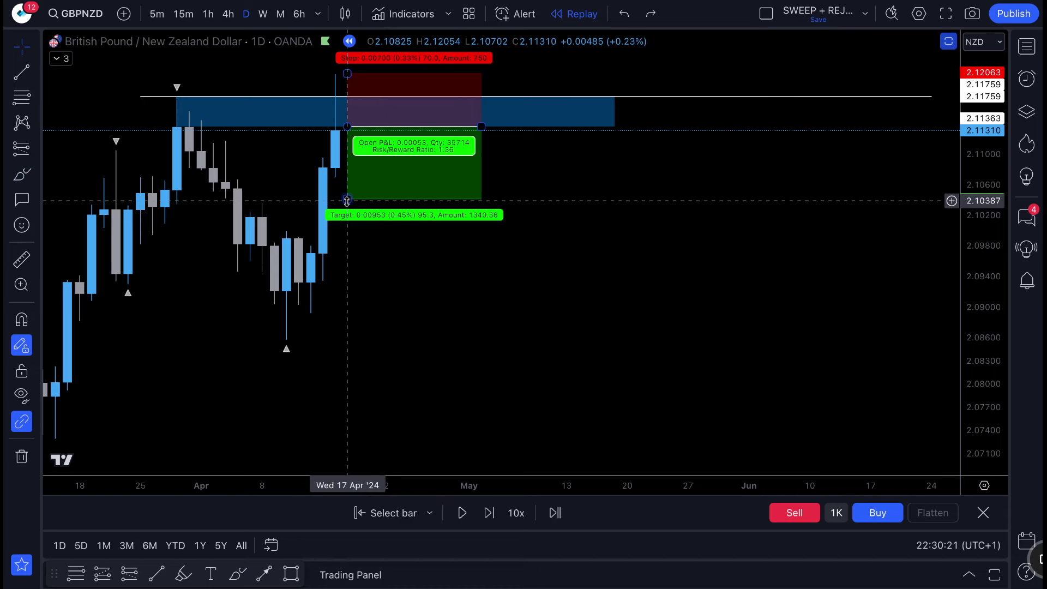
drag(347, 200, 349, 234)
click(395, 290)
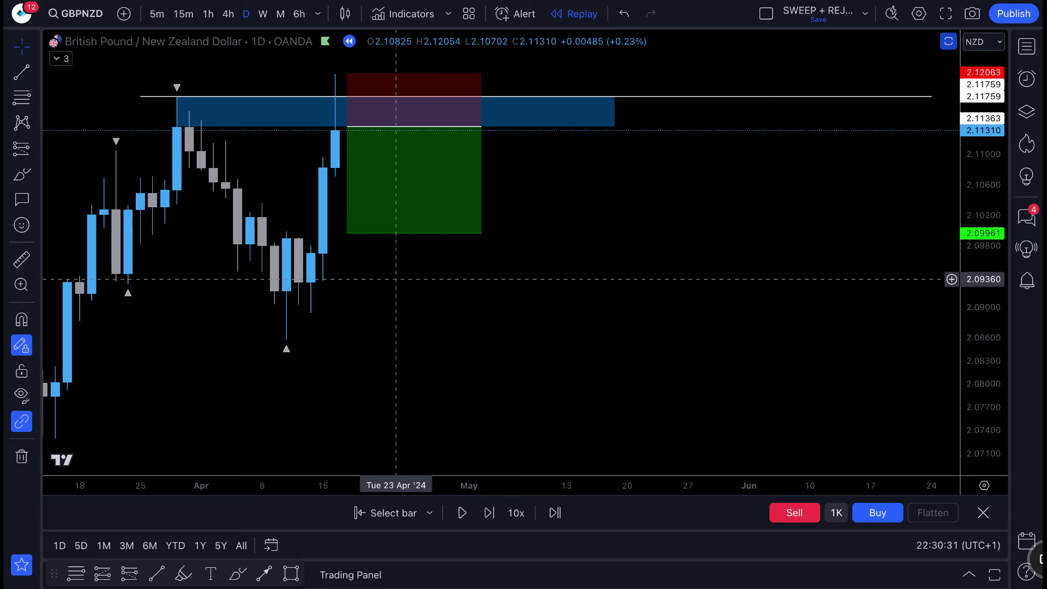
- Step the replay forward, raise the short's stop slightly, and undo trial yellow marks
click(489, 513)
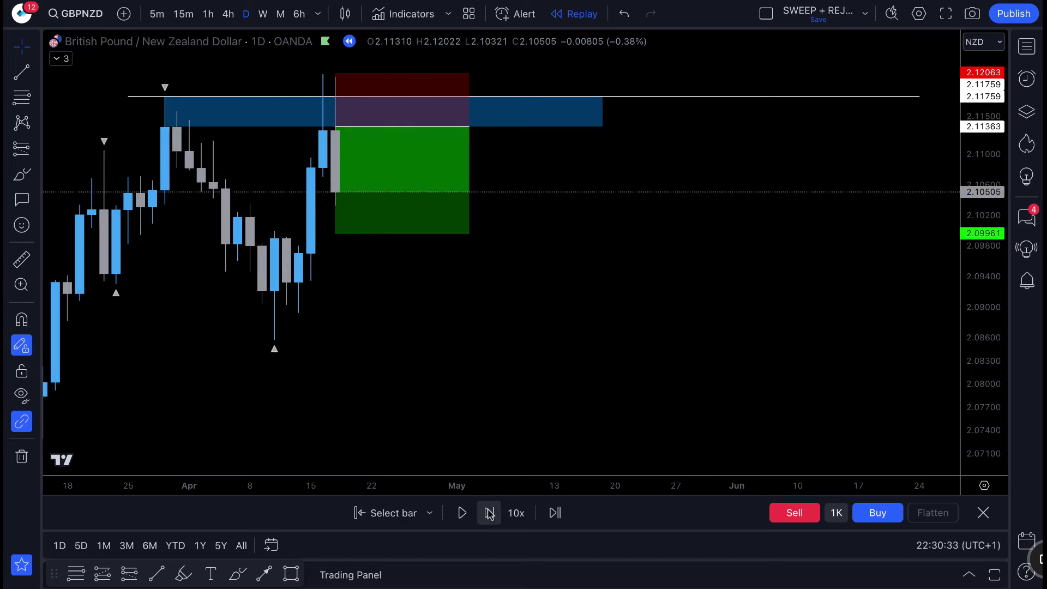
drag(336, 73, 345, 68)
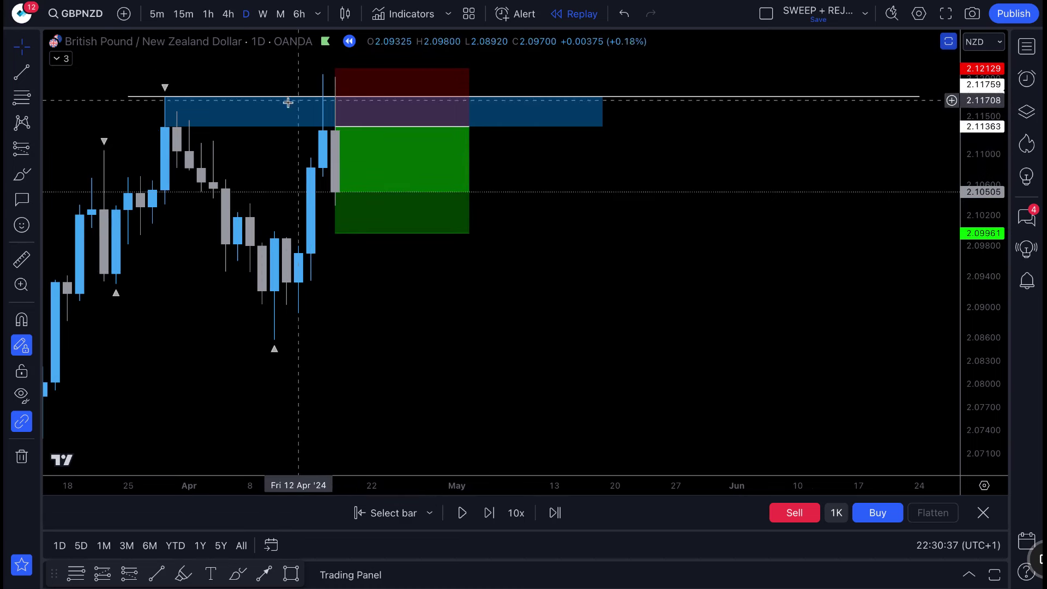
click(22, 174)
mouse_move(346, 116)
mouse_down()
mouse_move(317, 124)
mouse_move(344, 142)
mouse_move(340, 118)
mouse_up()
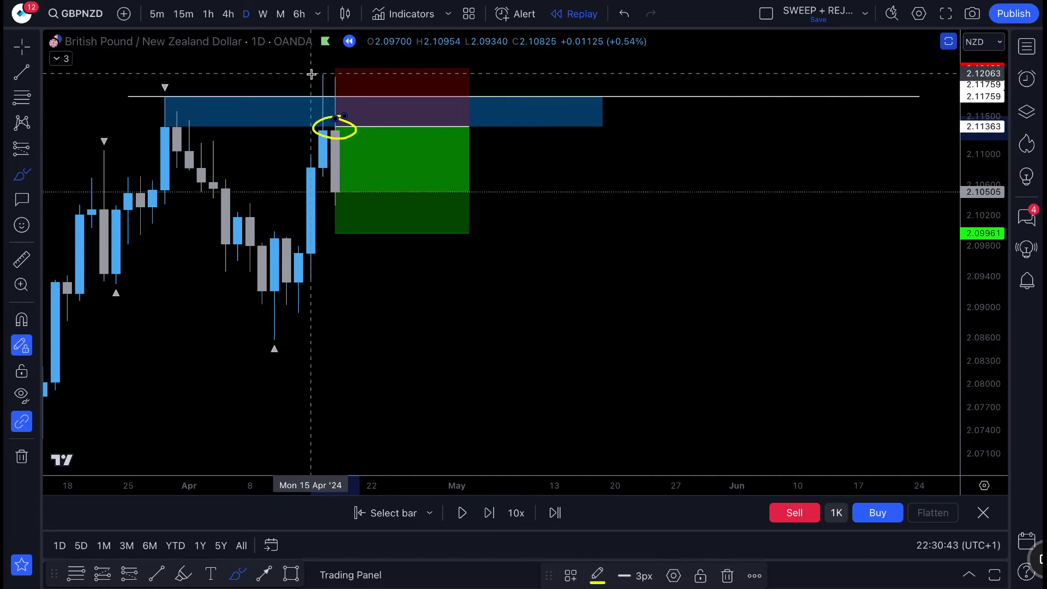
drag(315, 69, 384, 68)
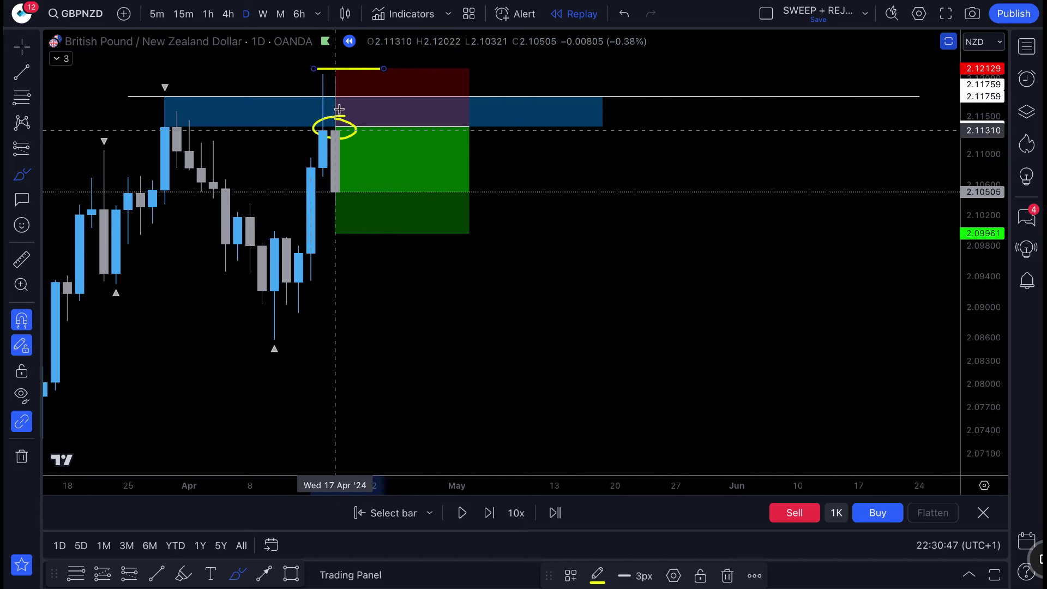
key(ctrl+z)
key(ctrl+z)
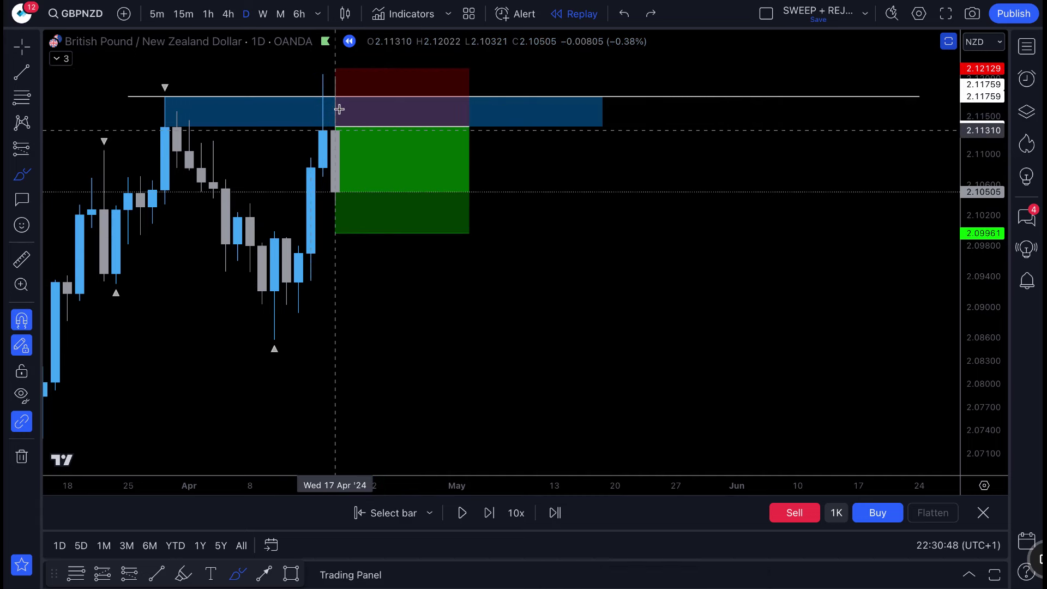
click(486, 513)
- Advance the replay and lower the short's target to the swing low at 2.08597
click(486, 513)
click(486, 513)
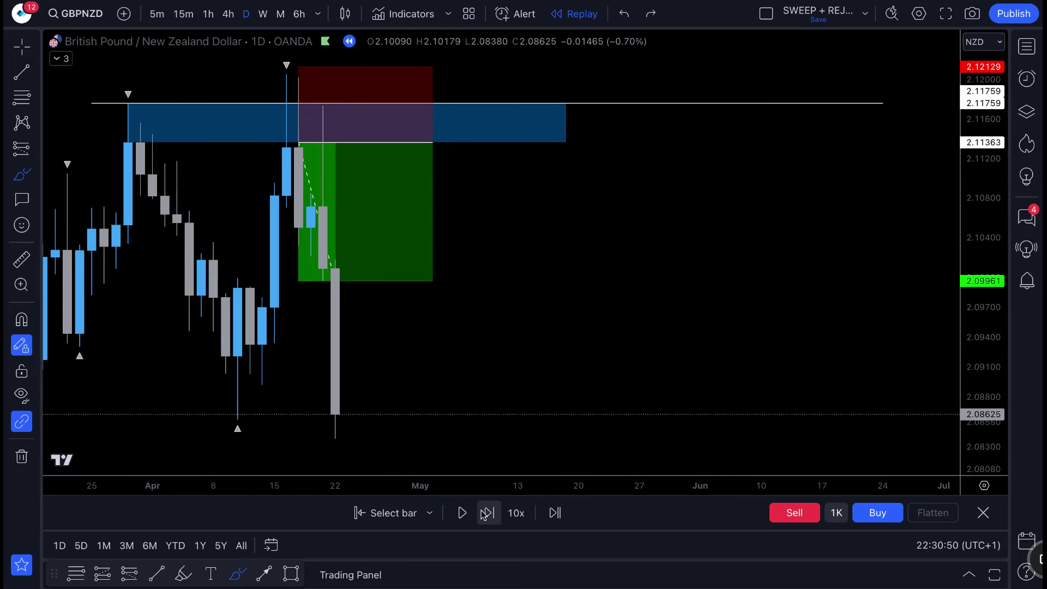
click(18, 52)
drag(299, 282, 298, 294)
scroll(294, 292, down, 2)
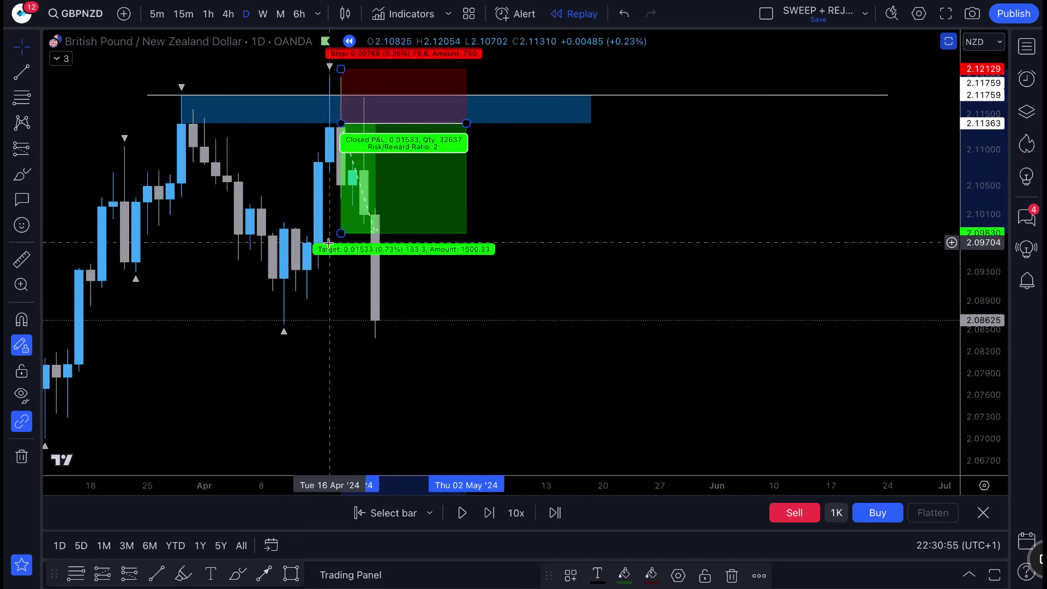
drag(339, 234, 340, 325)
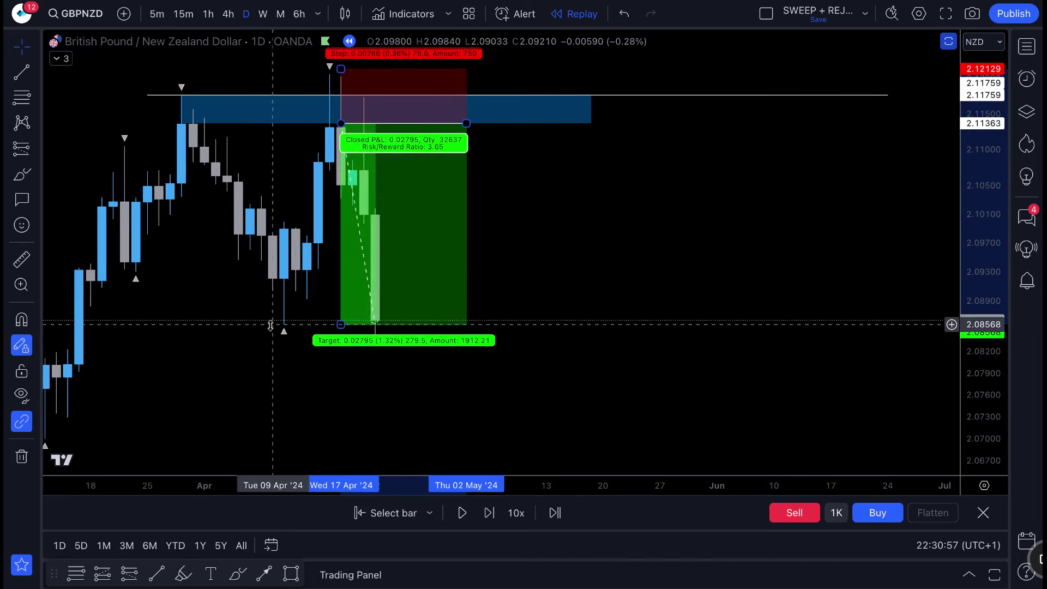
- Draw a yellow brush line along the mid-April swing low near 2.0860
click(22, 175)
drag(276, 322, 412, 322)
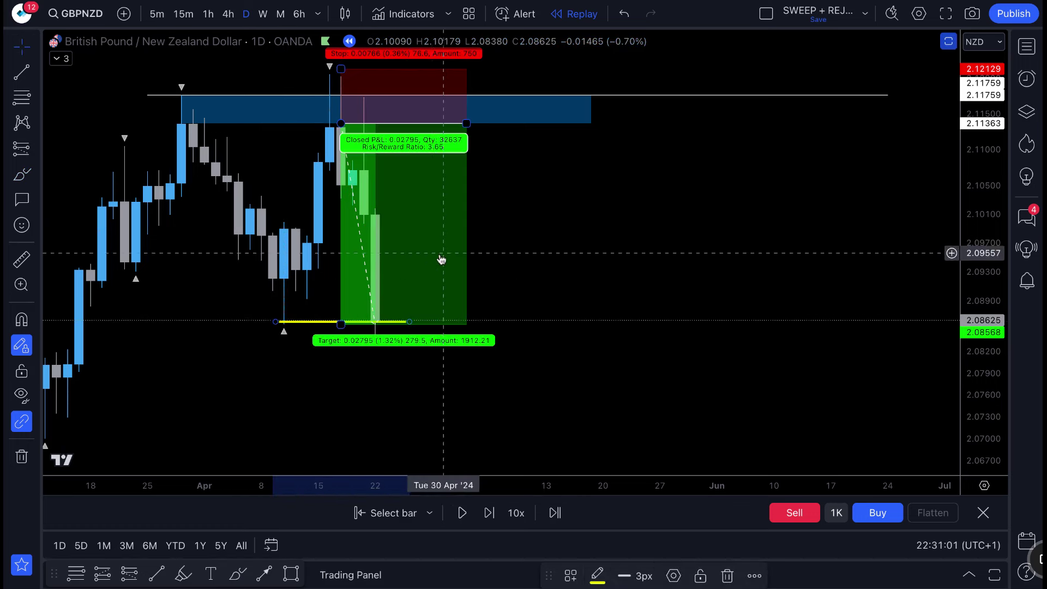
mouse_move(345, 324)
mouse_down()
mouse_move(349, 226)
mouse_move(349, 322)
mouse_up()
- Show the short position's stop and target labels and extend the blue zone further left
click(315, 324)
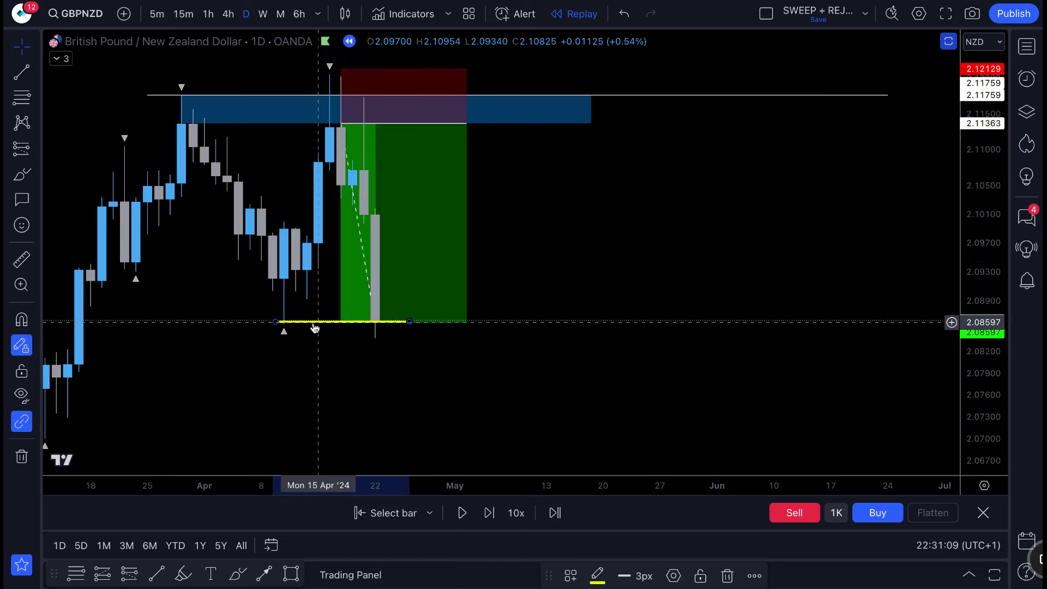
click(315, 327)
click(342, 101)
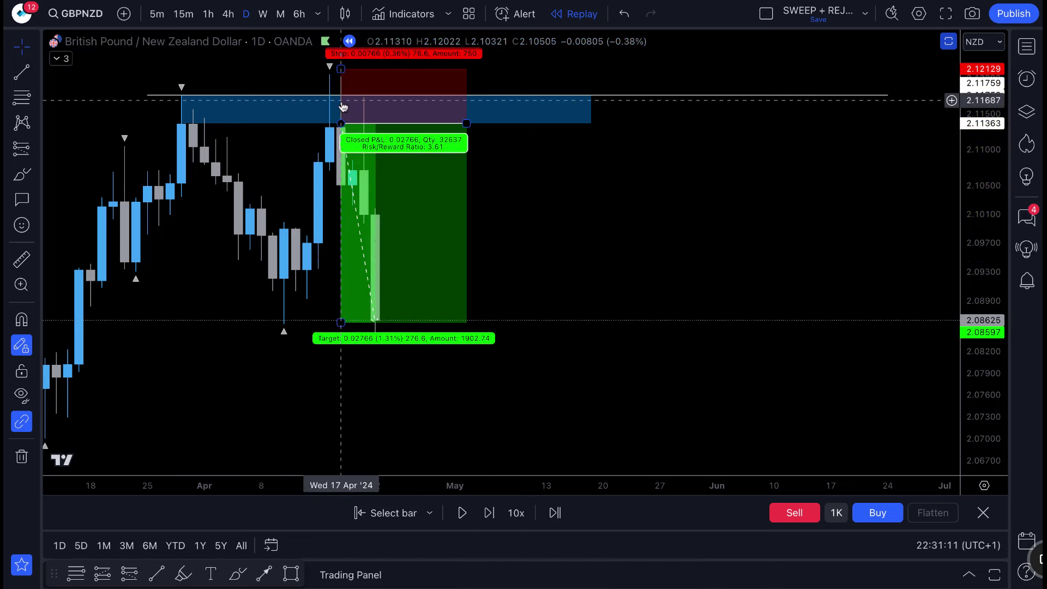
scroll(380, 254, down, 1)
click(272, 147)
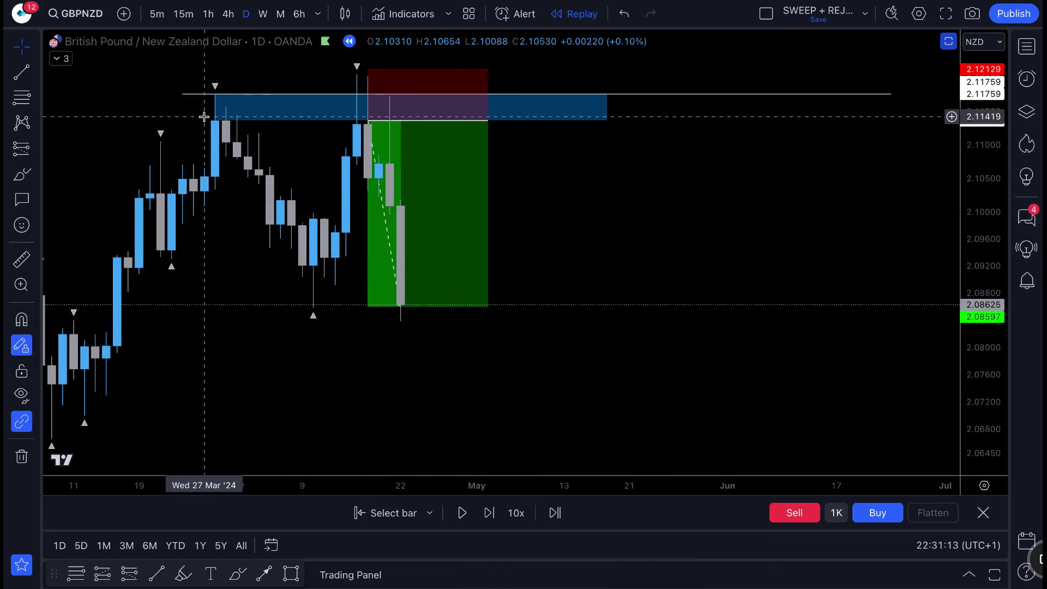
drag(214, 110, 183, 107)
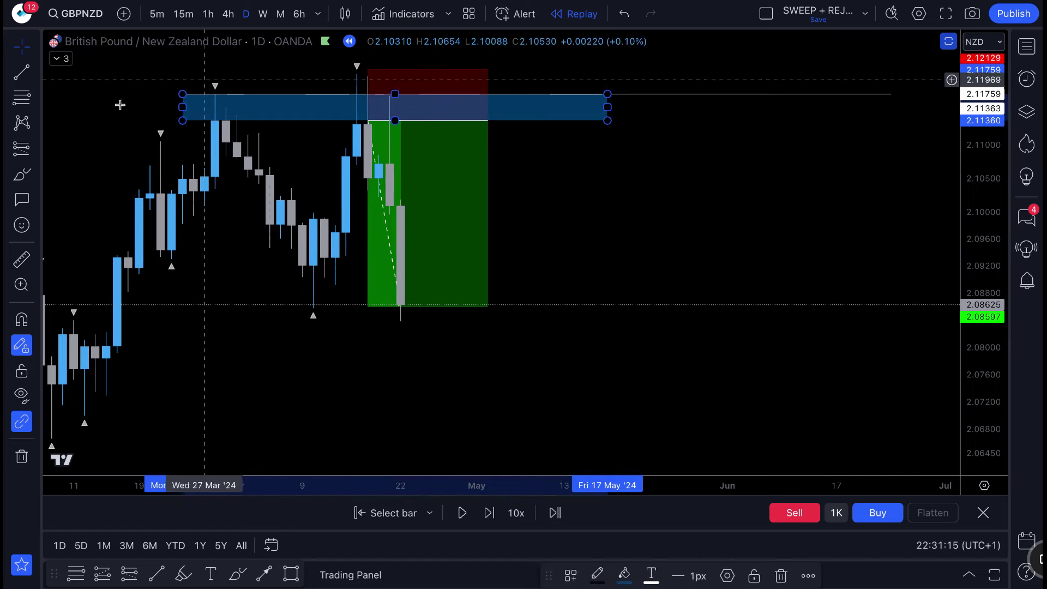
- Draw yellow marks: sweep arc, rejection circle, and lines at sweep high, midway and swing-low targets
click(21, 175)
drag(335, 76, 379, 79)
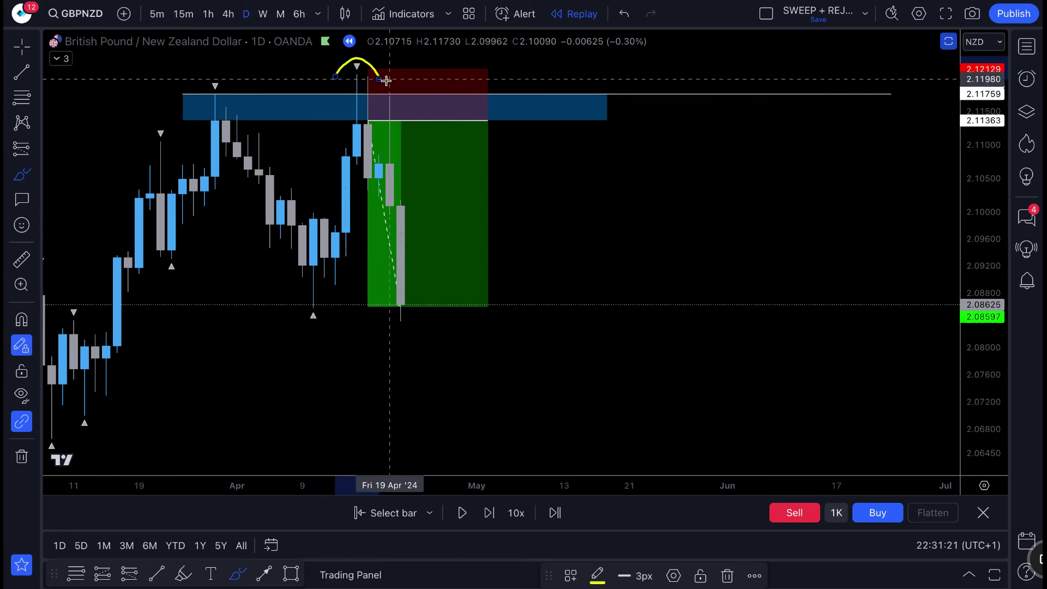
drag(377, 108, 365, 115)
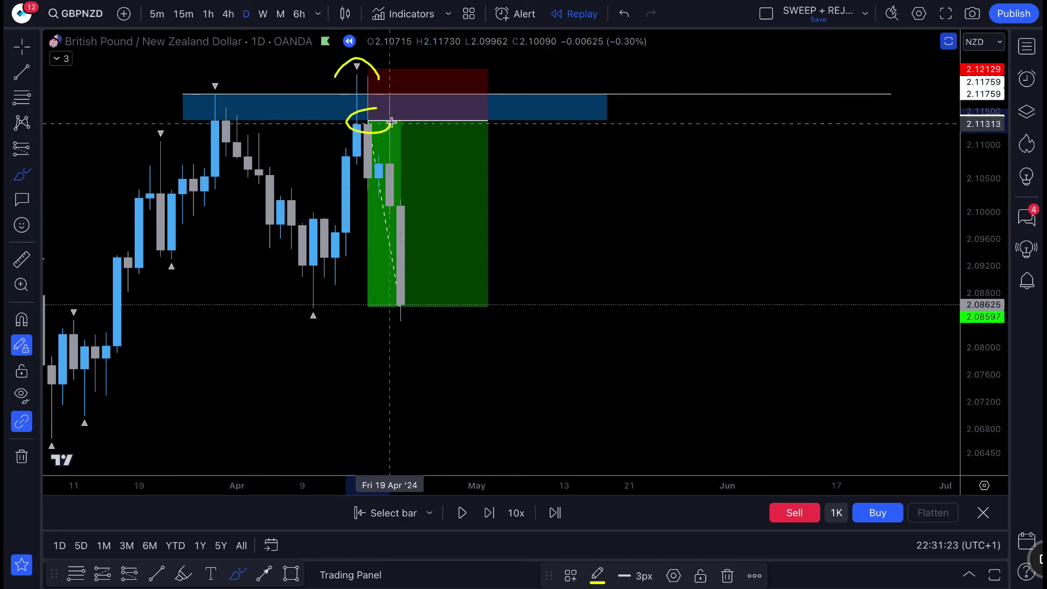
drag(357, 64, 433, 67)
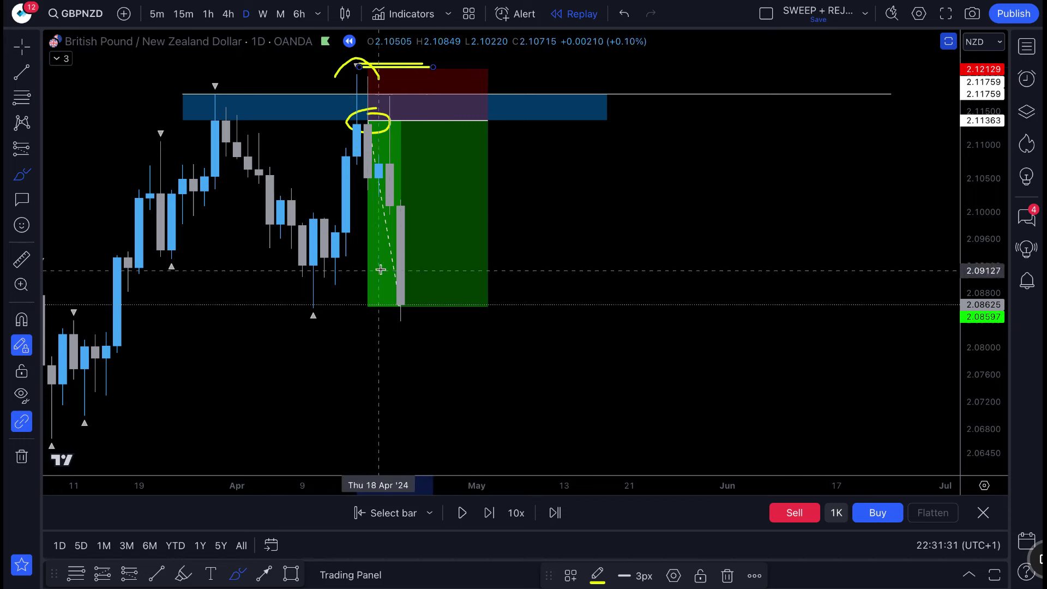
drag(349, 239, 444, 240)
drag(304, 310, 425, 309)
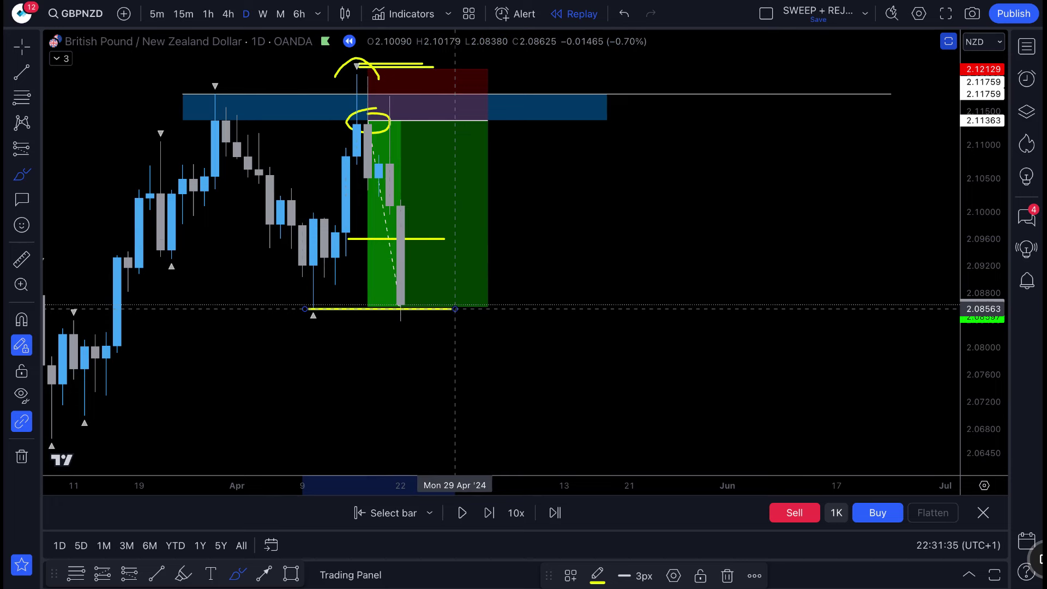
- Review the short setup on the weekly chart, then return to daily candles
click(265, 16)
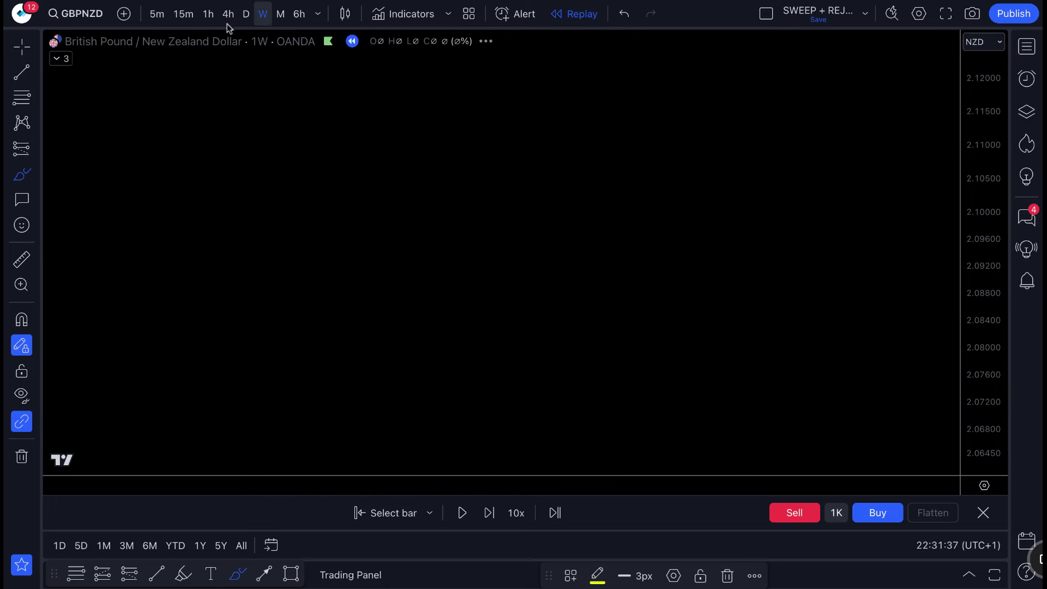
scroll(407, 173, up, 5)
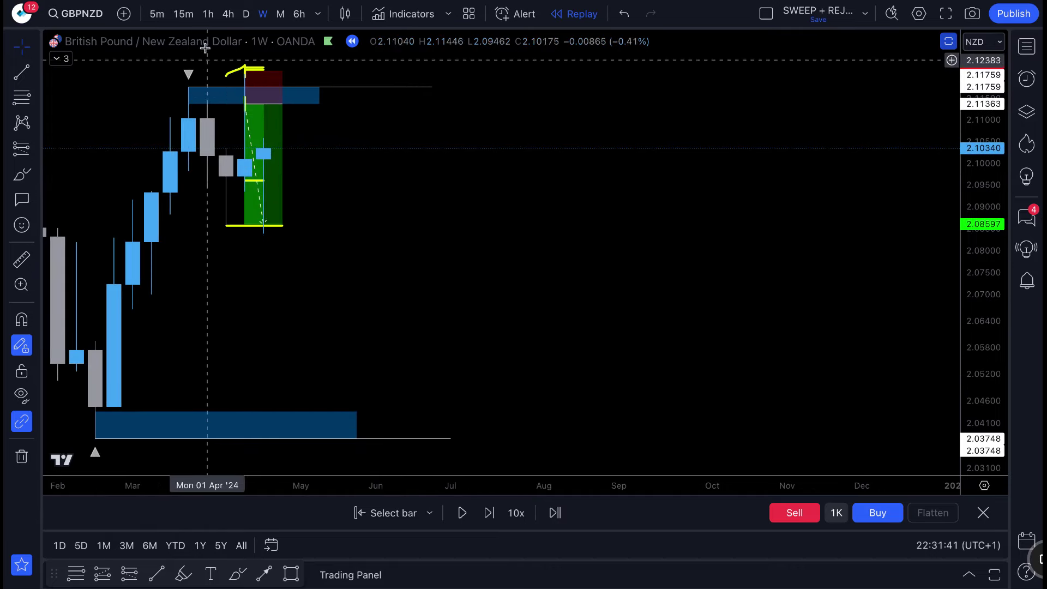
click(246, 87)
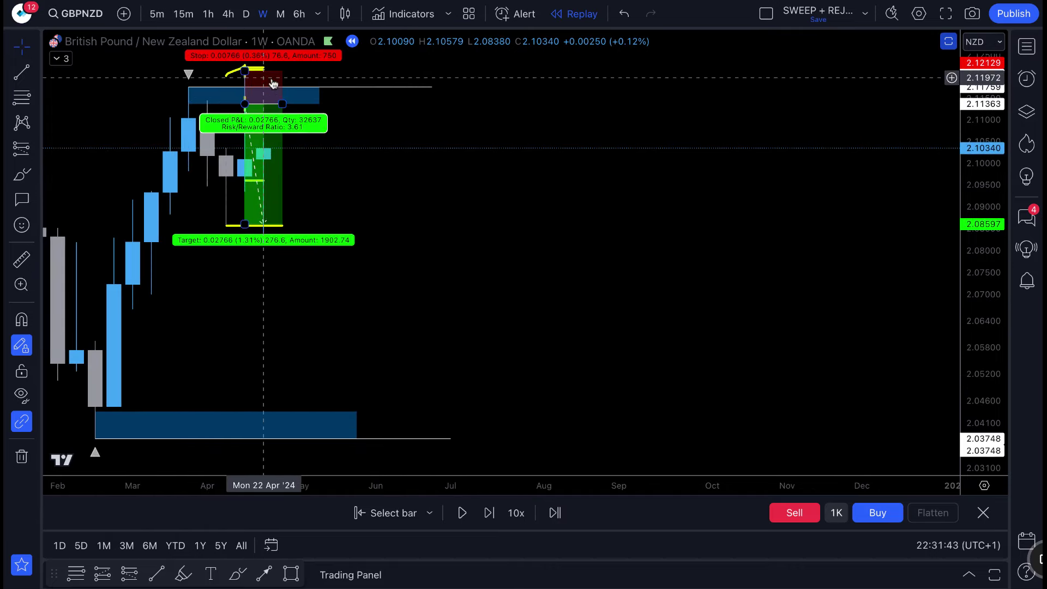
click(302, 260)
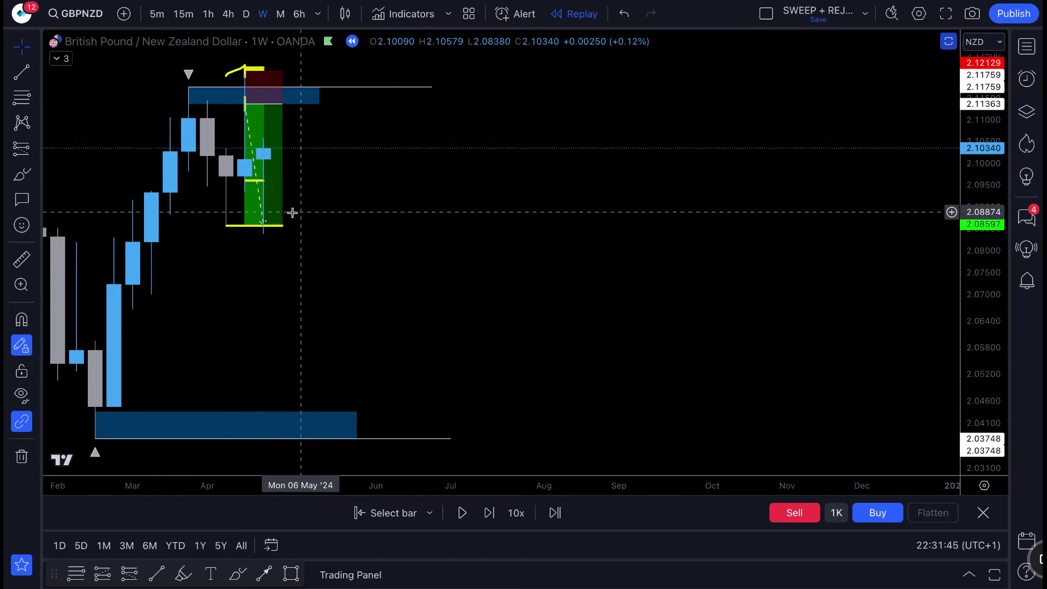
scroll(300, 215, down, 1)
click(246, 14)
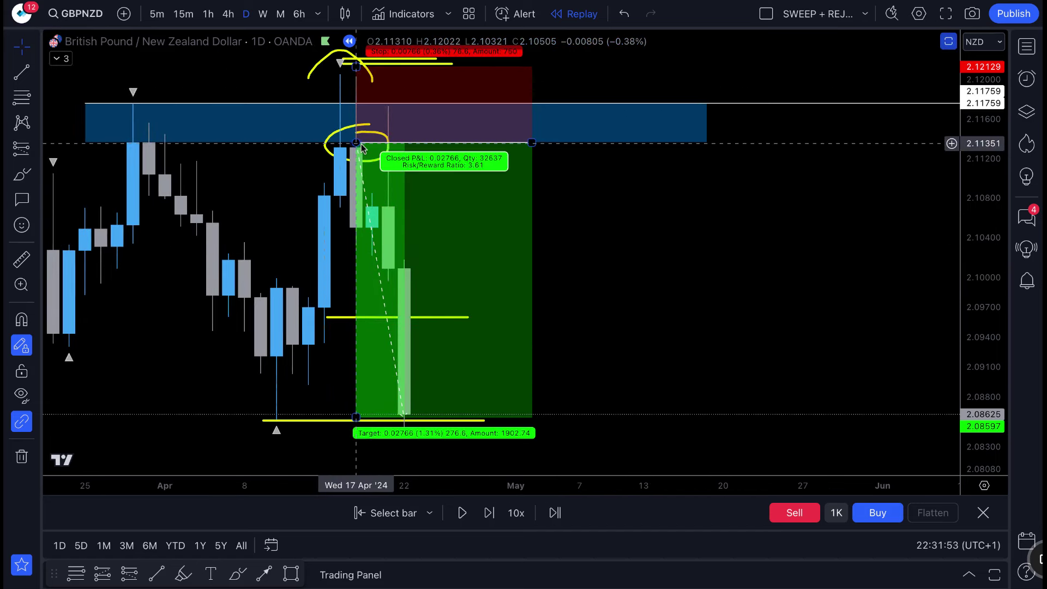
- Draw an extra yellow oval around the rejection and undo it
click(22, 175)
mouse_move(386, 95)
mouse_down()
mouse_move(346, 102)
mouse_move(324, 131)
mouse_move(404, 136)
mouse_move(371, 103)
mouse_up()
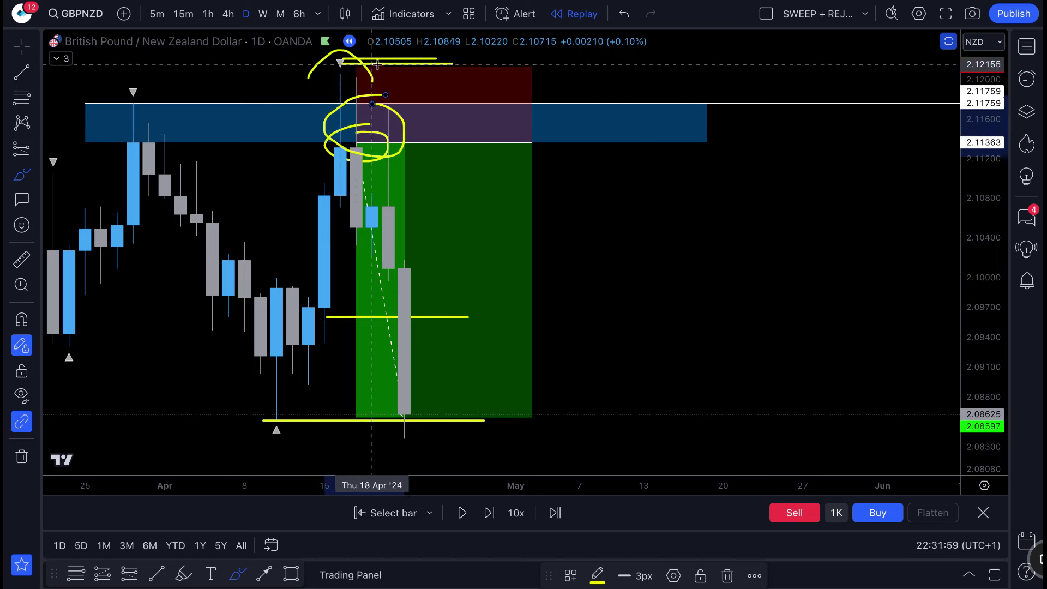
key(ctrl+z)
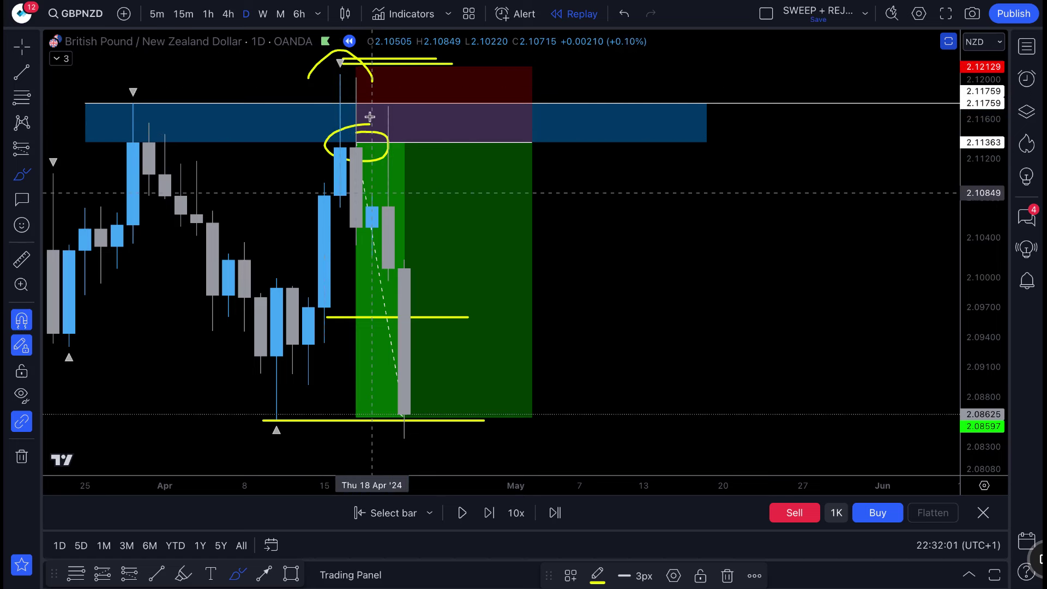